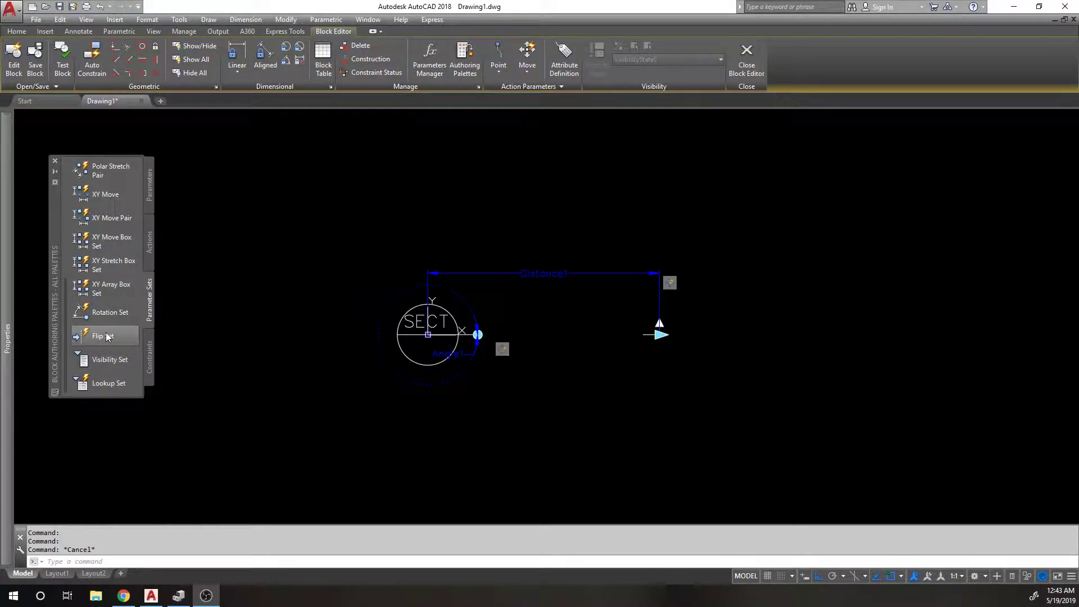
# Step: Place a vertical flip parameter through the circle centre, with its Flip state1 label above
pyautogui.click(70, 336)
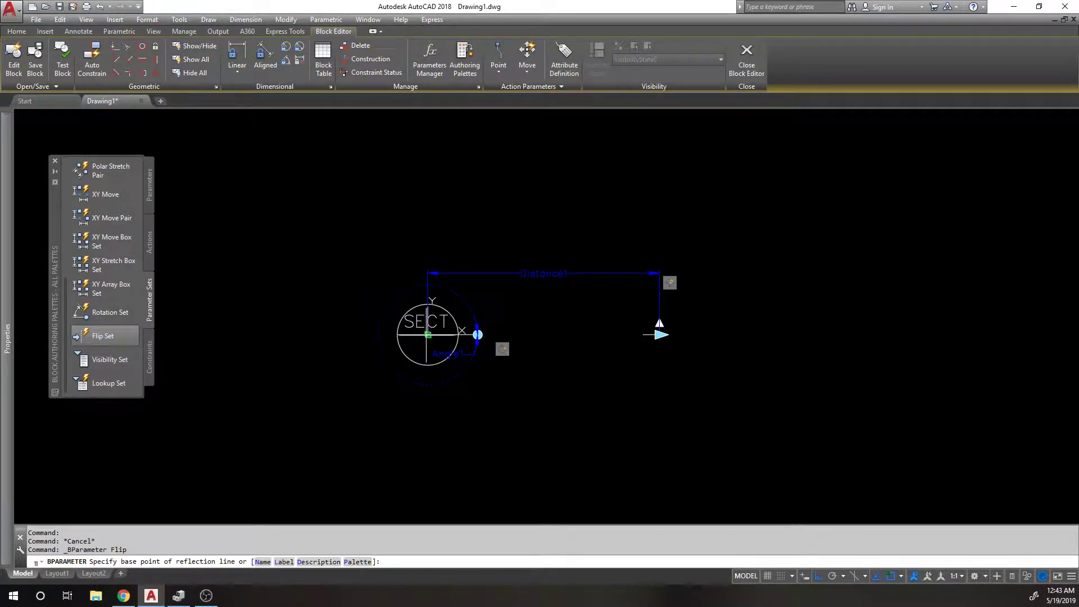
pyautogui.click(428, 334)
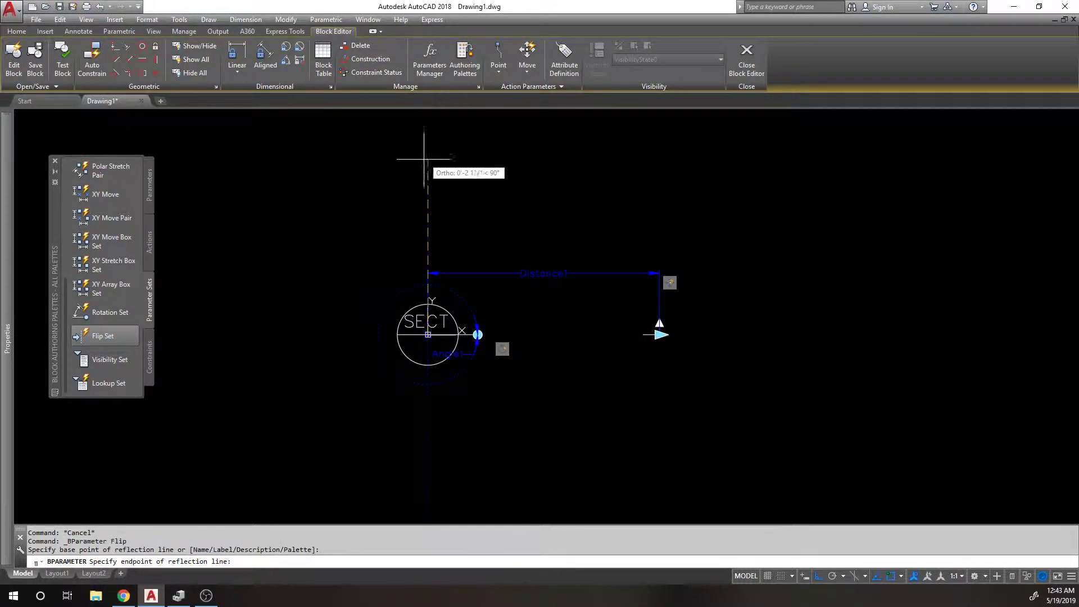
pyautogui.click(432, 180)
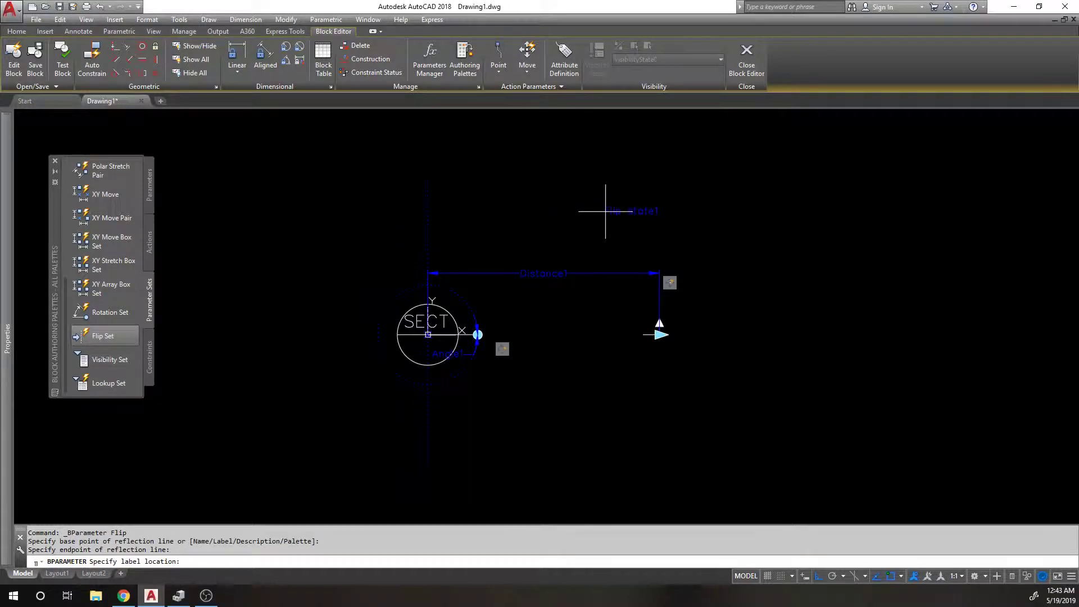
pyautogui.click(458, 200)
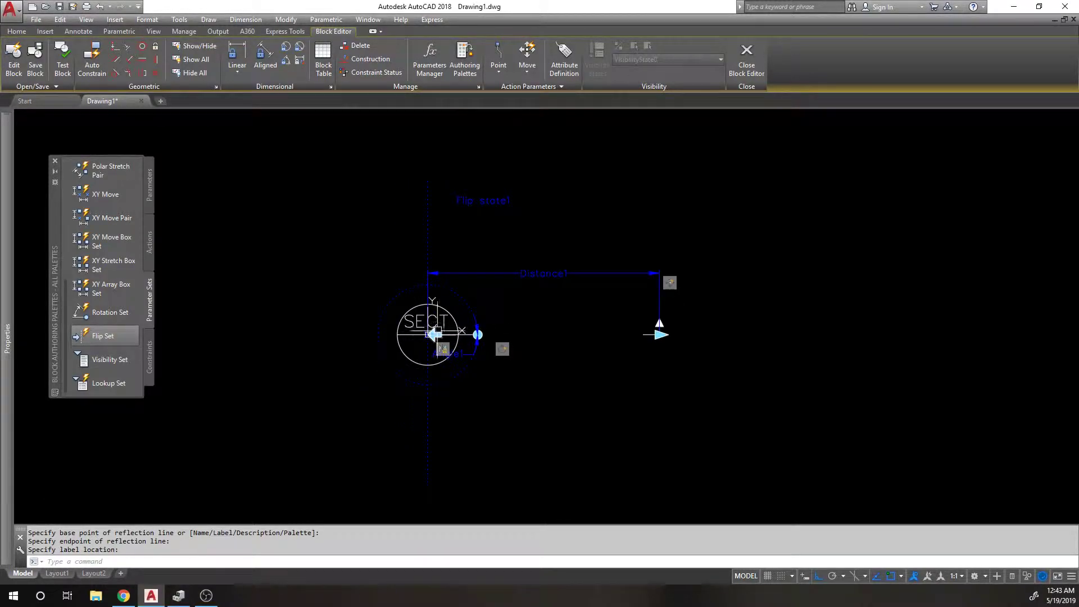
# Step: Move the flip arrow grip up to the top of the circle
pyautogui.click(433, 334)
pyautogui.click(430, 334)
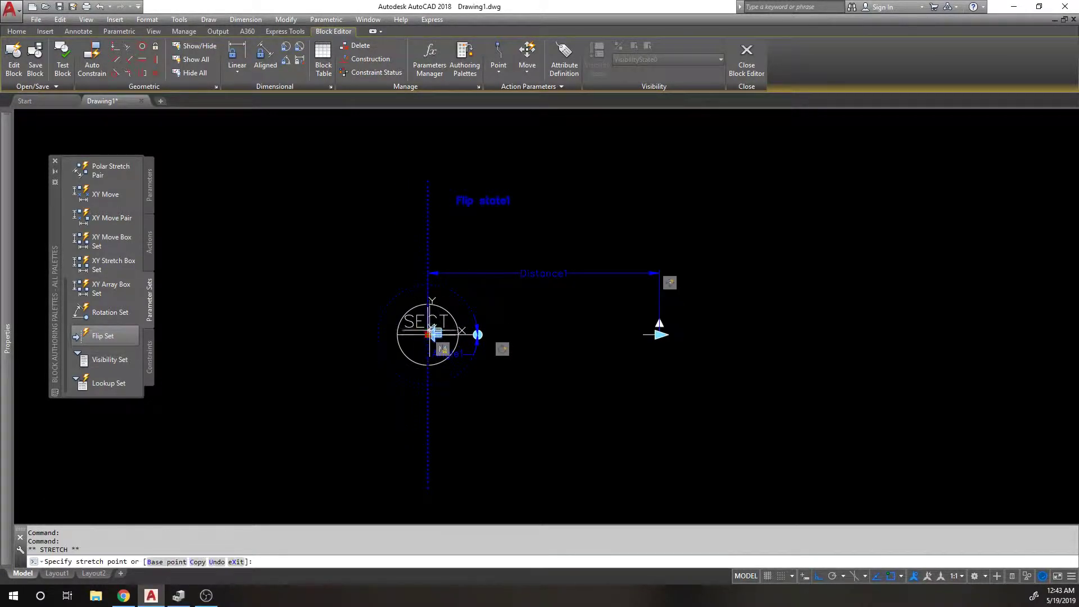
pyautogui.click(432, 304)
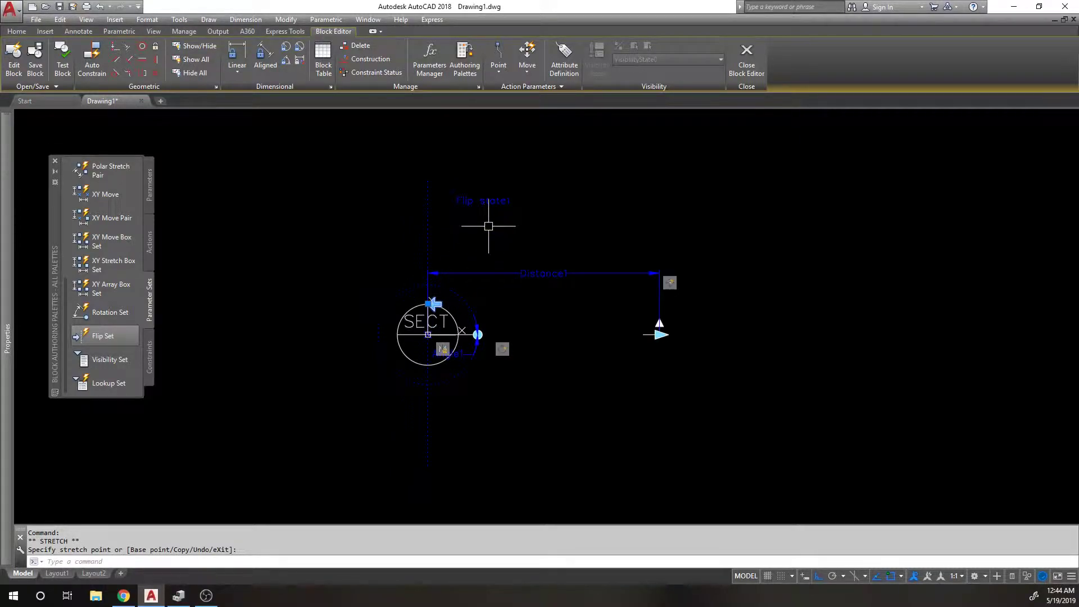
# Step: Start a new selection set for the flip action with the flip parameter and marker objects
pyautogui.press('Escape')
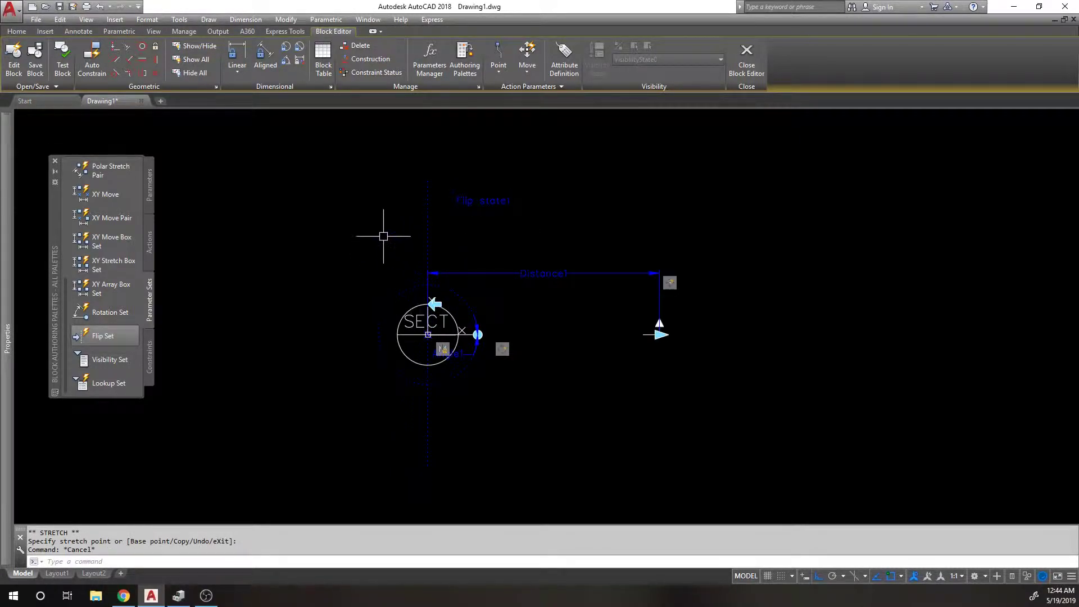
pyautogui.rightClick(443, 348)
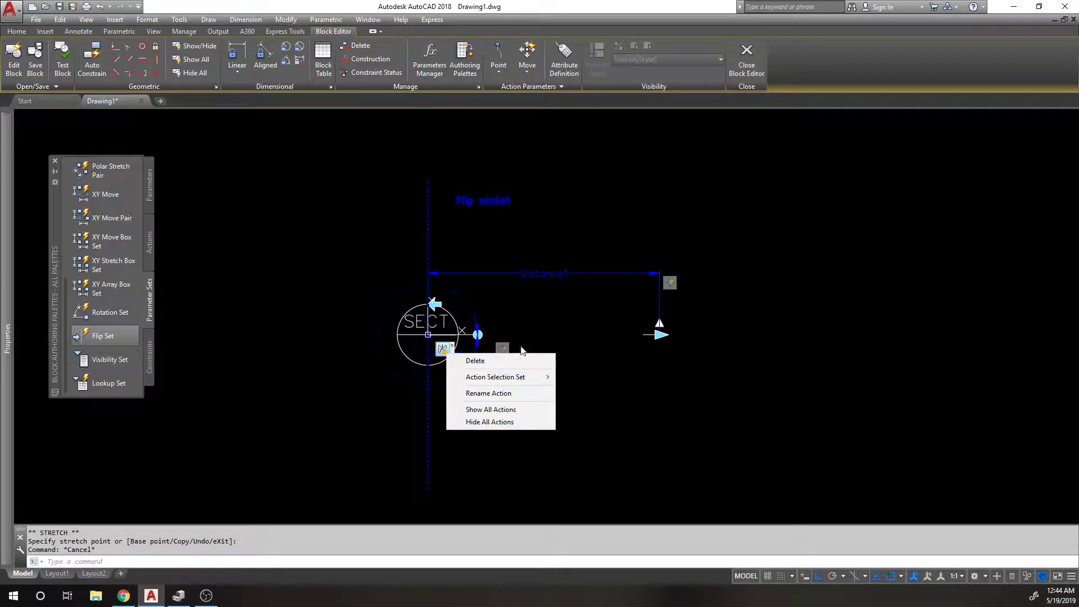
pyautogui.moveTo(523, 377)
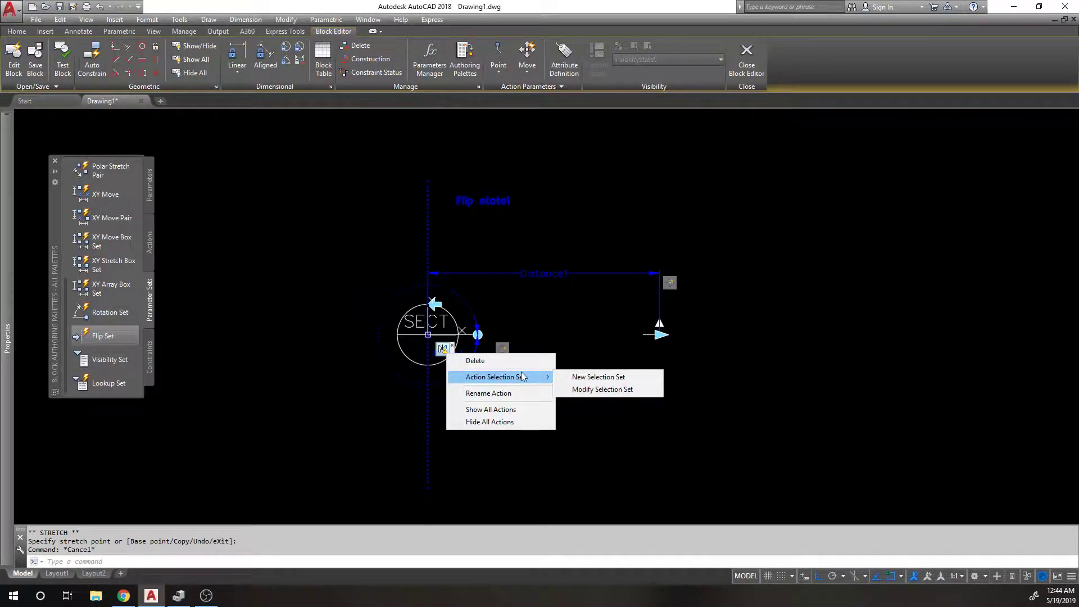
pyautogui.click(620, 378)
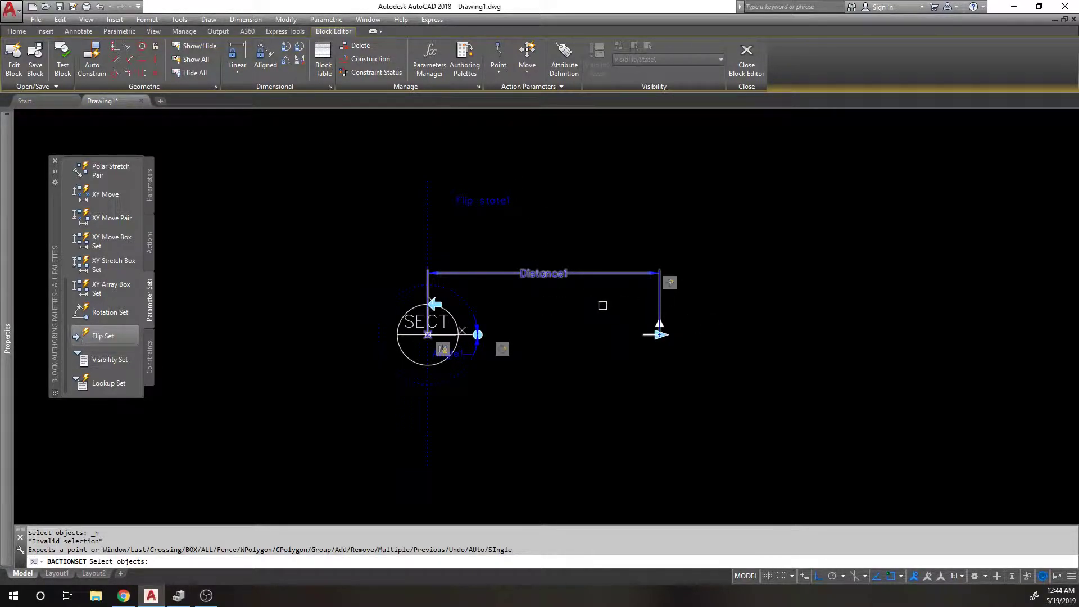
pyautogui.scroll(2, 491, 343)
pyautogui.click(479, 331)
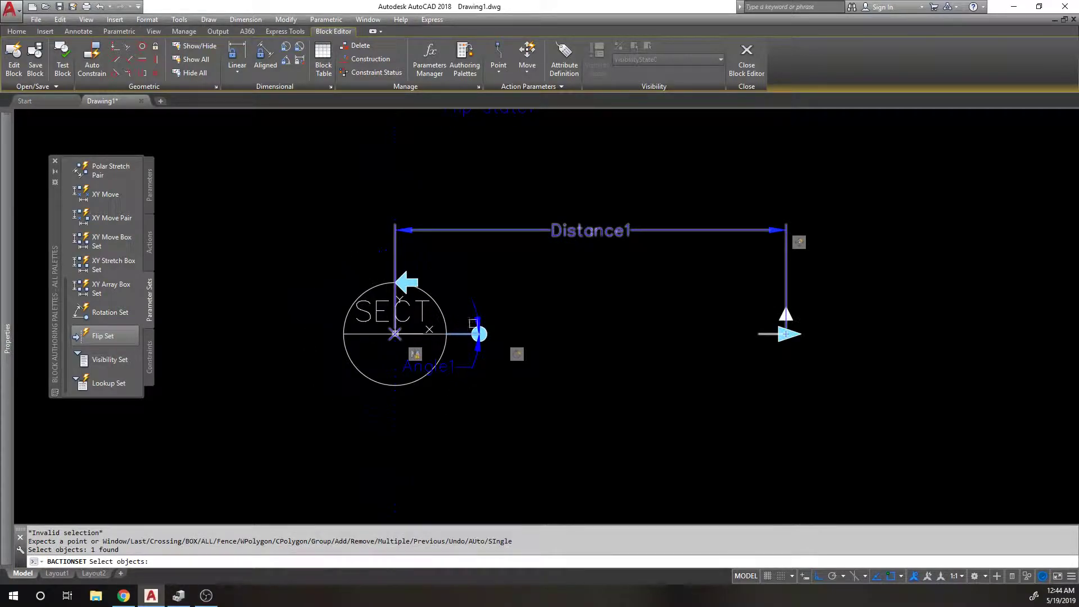
pyautogui.scroll(-2, 529, 309)
pyautogui.click(595, 290)
pyautogui.click(753, 372)
# Step: Add the Distance1 parameter and finish the six-object selection set
pyautogui.scroll(5, 644, 308)
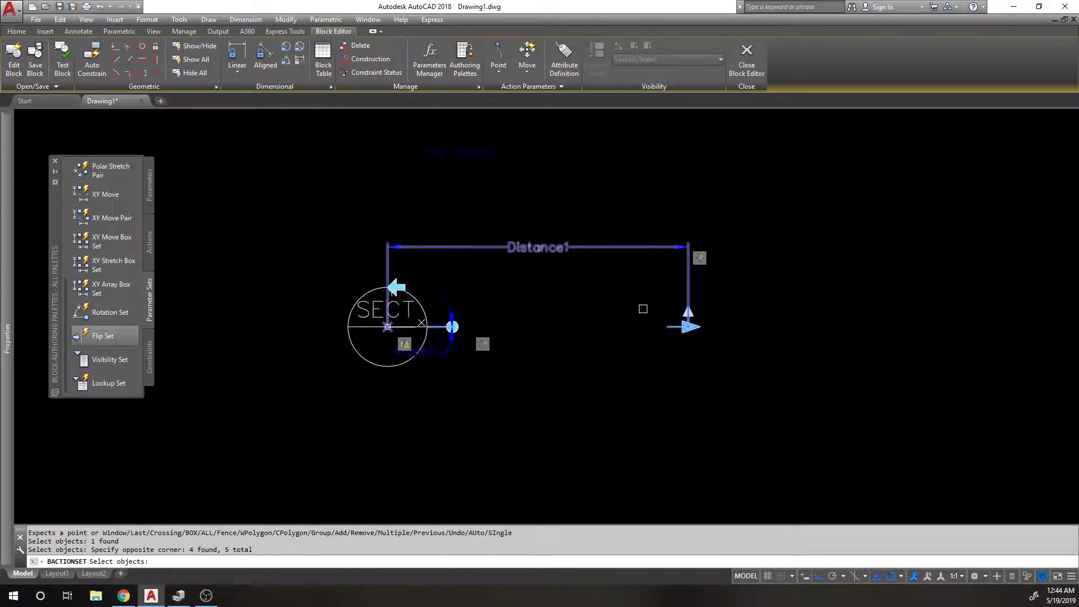
pyautogui.scroll(-2, 779, 332)
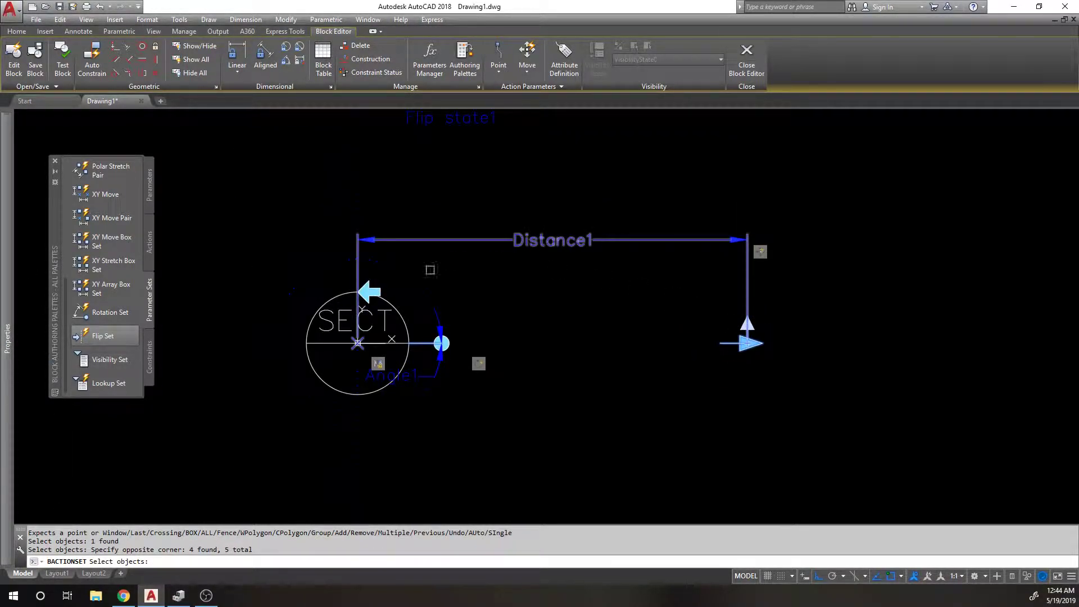
pyautogui.scroll(-2, 590, 289)
pyautogui.click(657, 300)
pyautogui.click(560, 241)
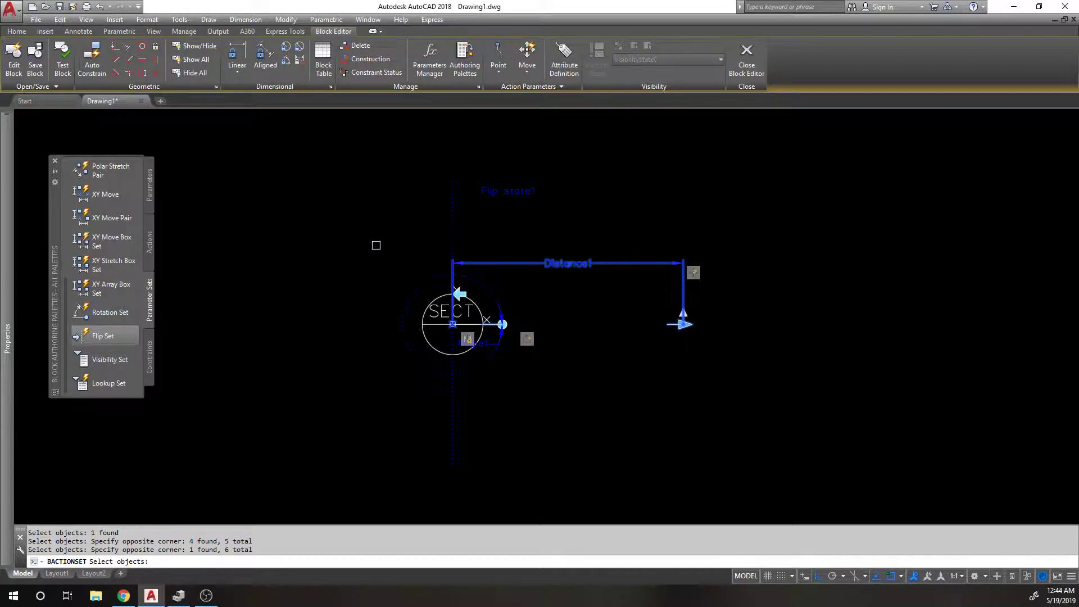
pyautogui.moveTo(537, 255); pyautogui.dragTo(571, 210, button='middle')
pyautogui.scroll(4, 457, 259)
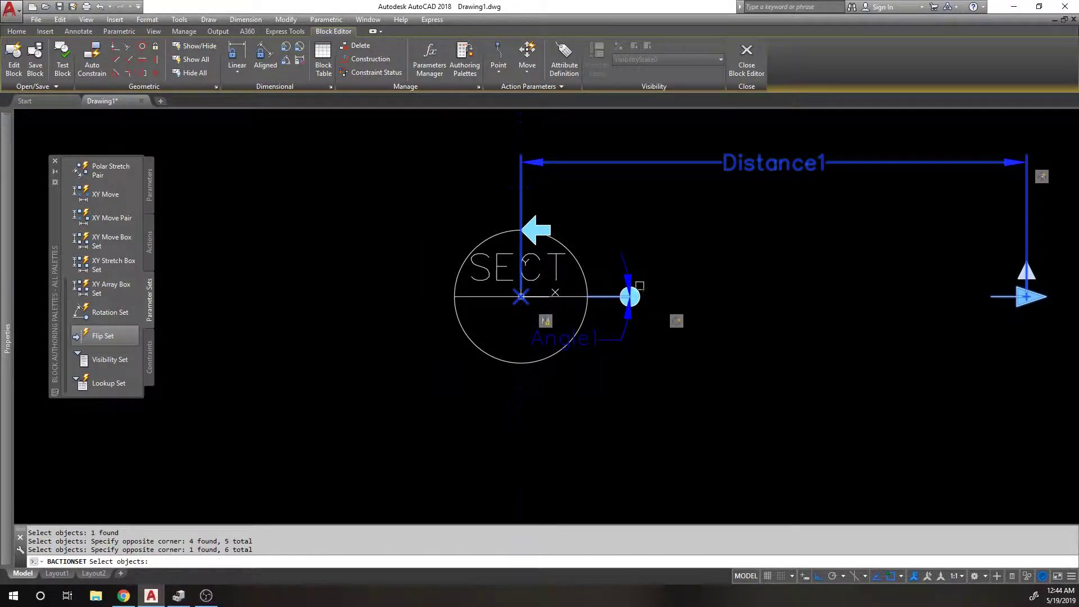
pyautogui.scroll(-1, 632, 290)
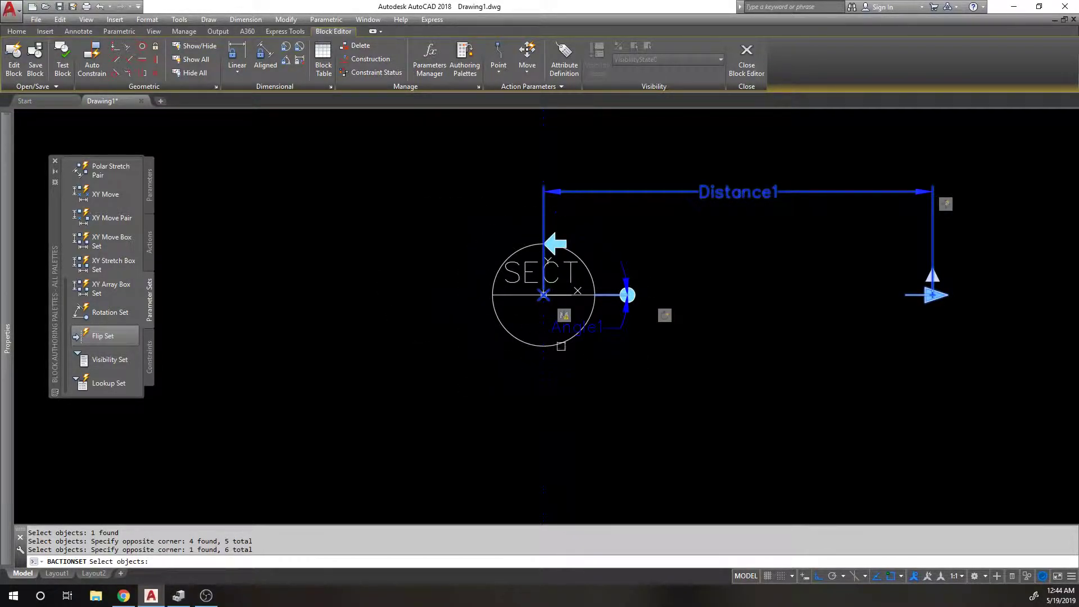
pyautogui.scroll(-1, 523, 412)
pyautogui.scroll(-1, 604, 361)
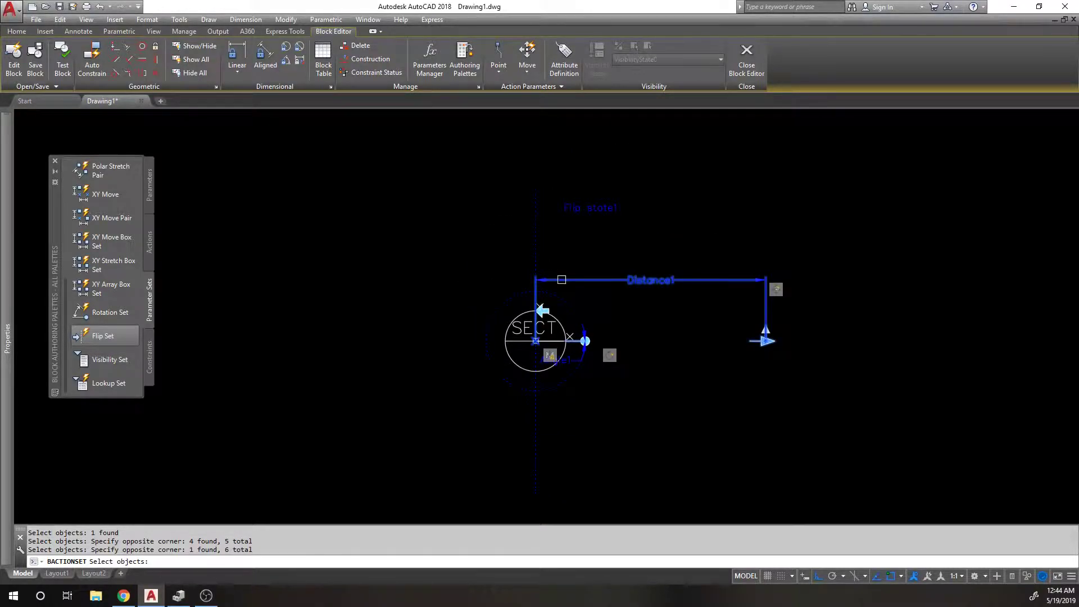
pyautogui.scroll(1, 618, 314)
pyautogui.moveTo(605, 343); pyautogui.dragTo(636, 313, button='middle')
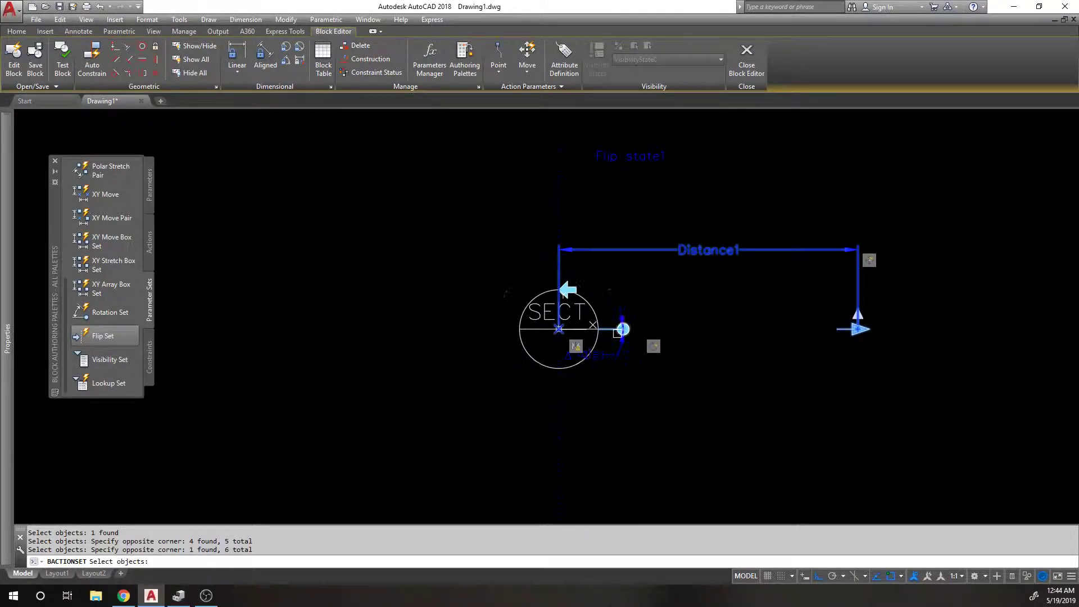
pyautogui.scroll(1, 615, 328)
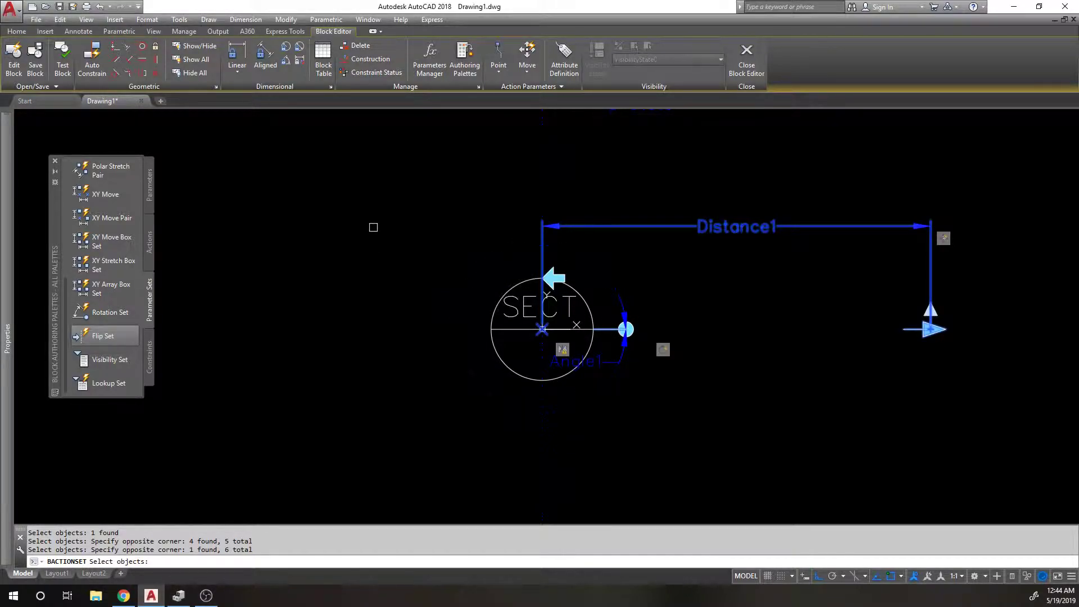
pyautogui.scroll(-3, 388, 247)
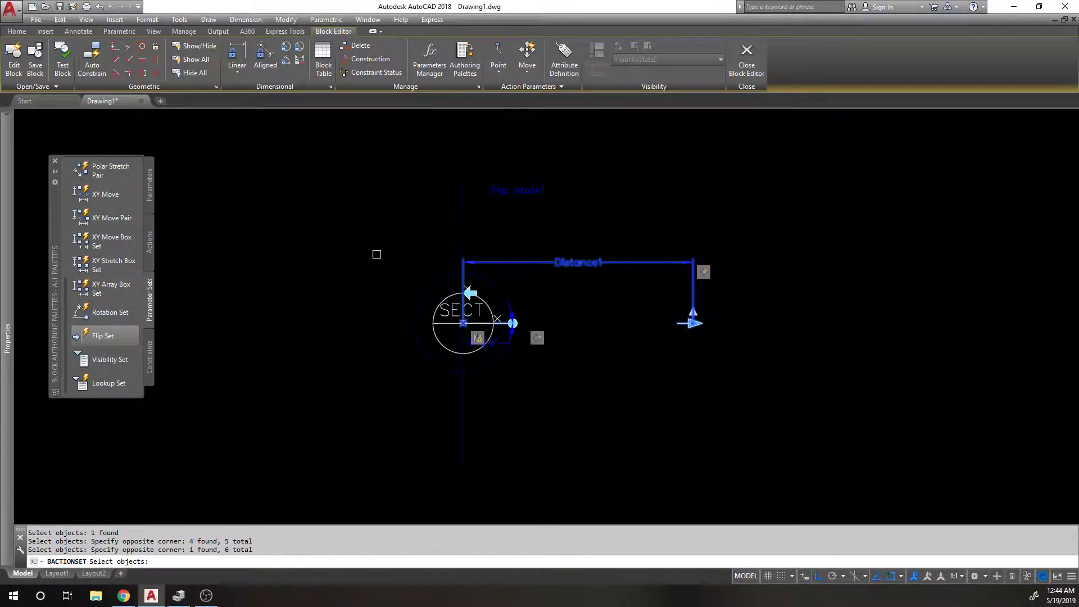
pyautogui.press('Return')
# Step: Open the SECTION block in a Test Block Window and flip the marker
pyautogui.click(62, 63)
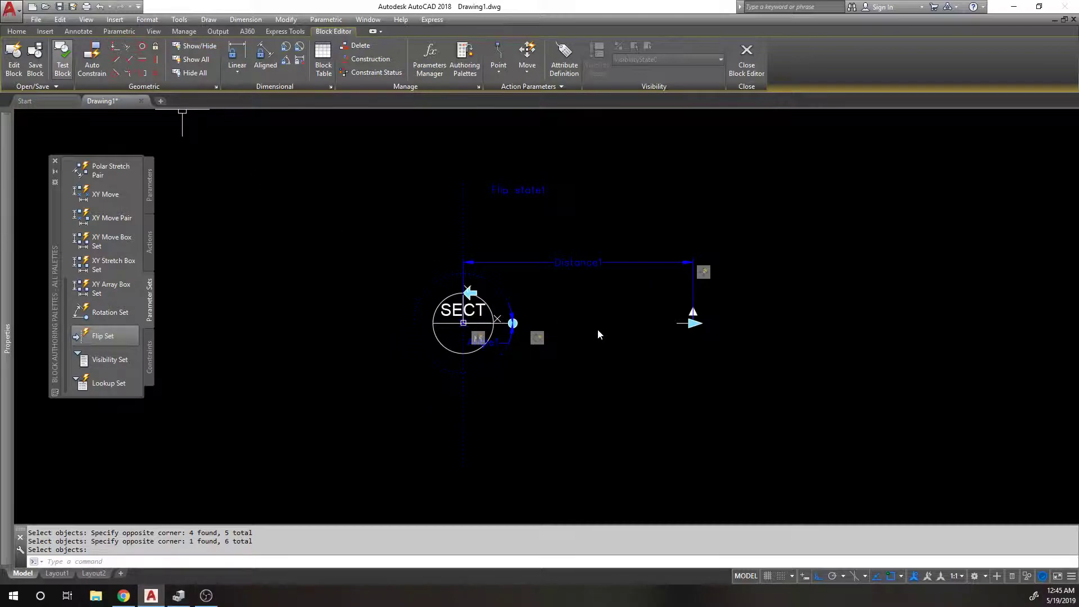
pyautogui.click(500, 307)
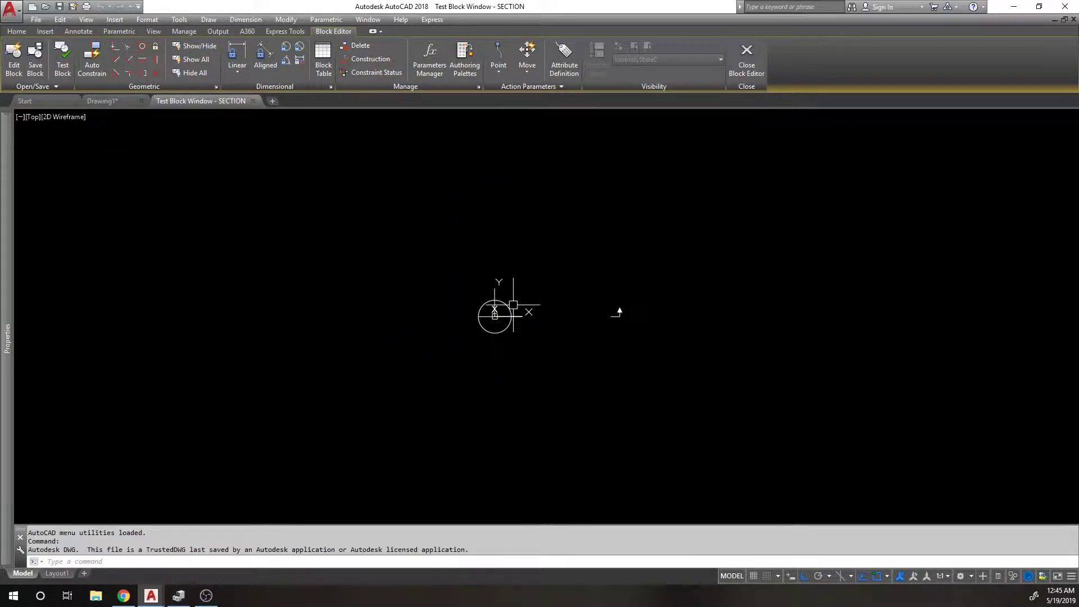
pyautogui.scroll(3, 506, 306)
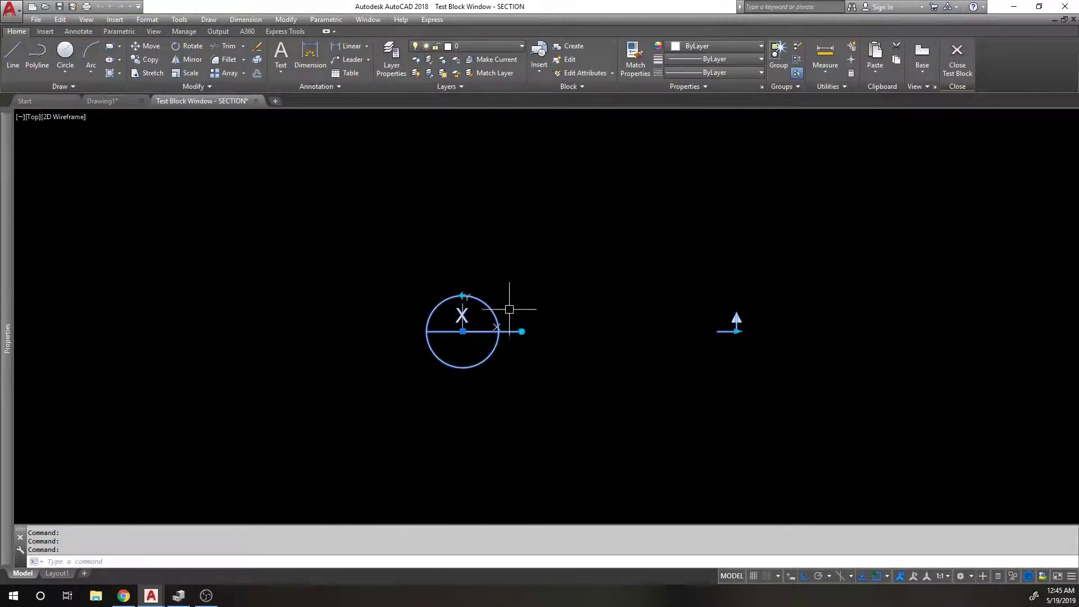
pyautogui.click(462, 295)
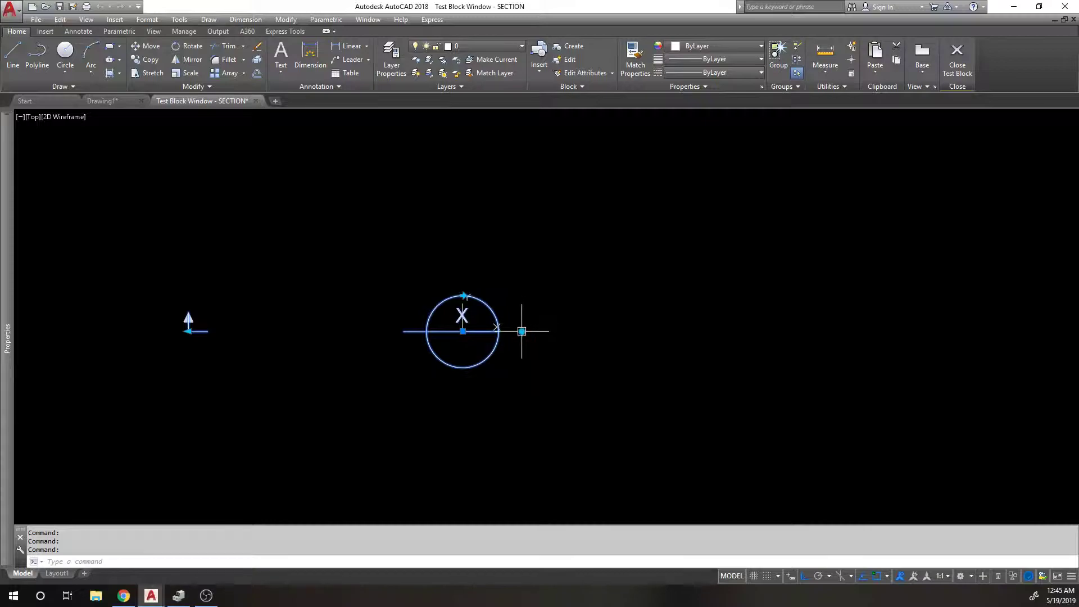
pyautogui.scroll(-3, 495, 323)
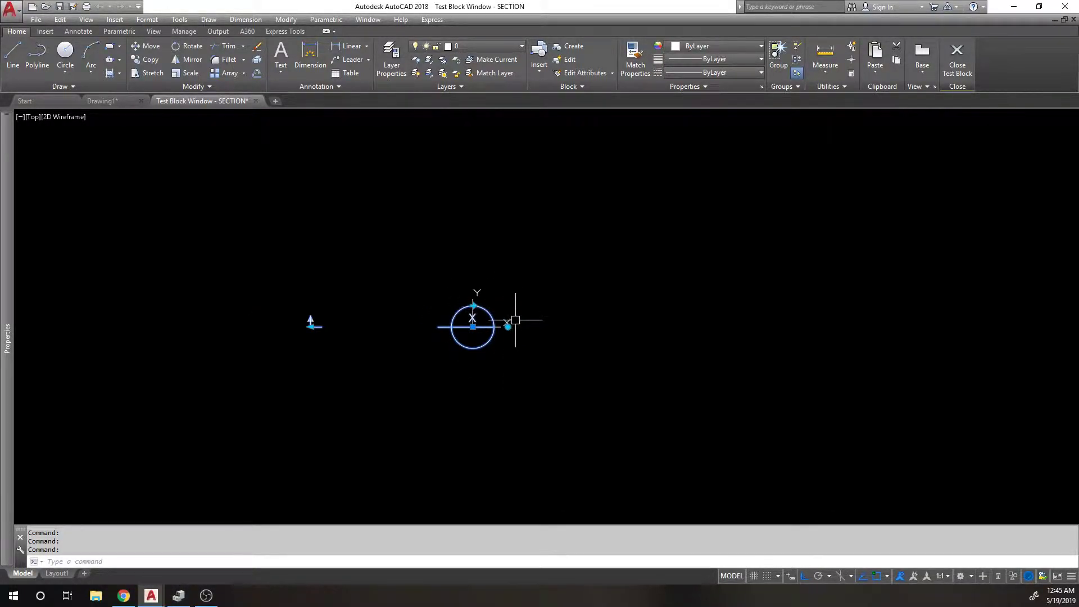
# Step: Rotate the marker, then close the Test Block Window to return to the Block Editor
pyautogui.click(508, 326)
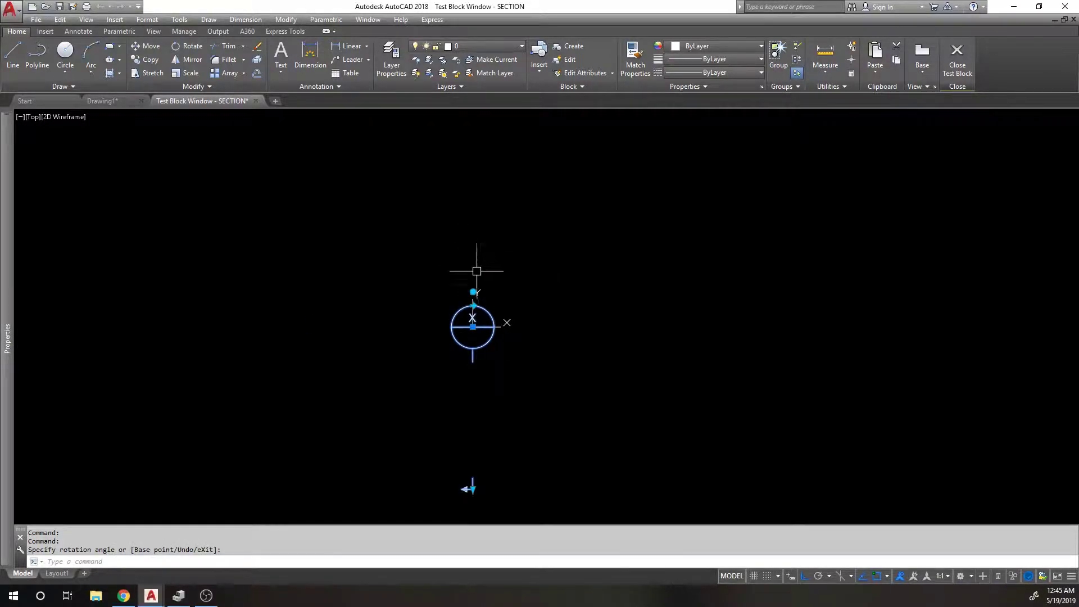
pyautogui.click(472, 295)
pyautogui.click(473, 306)
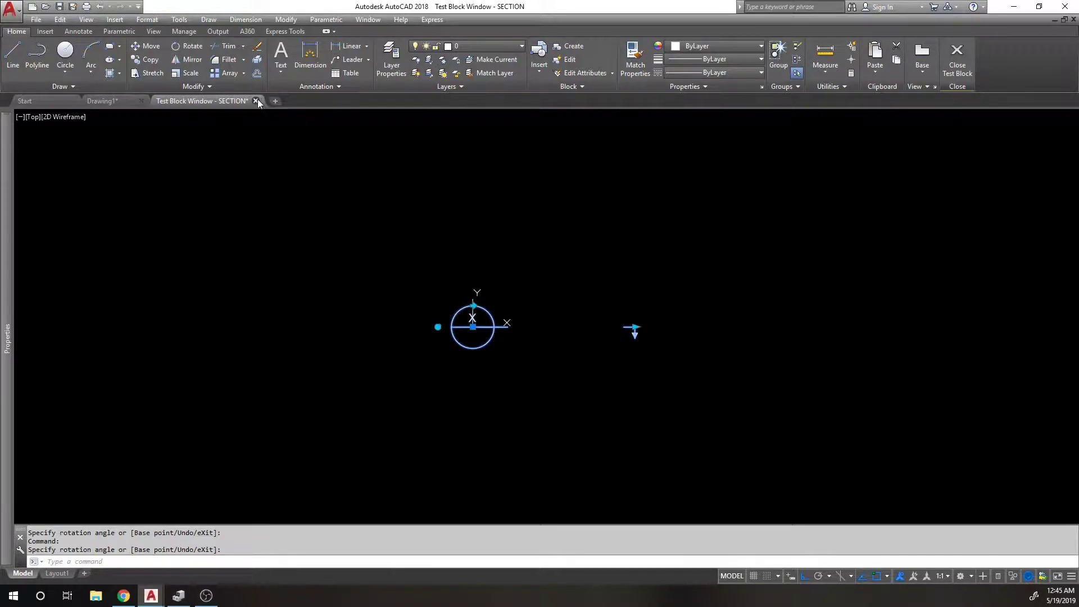
pyautogui.press('Escape')
pyautogui.click(957, 56)
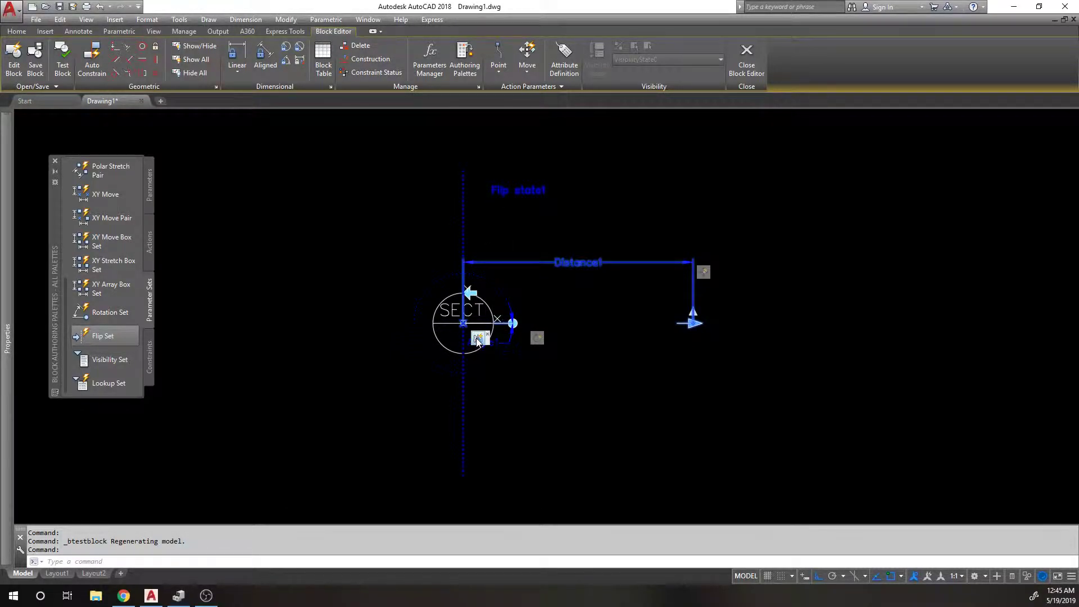
# Step: Add the objects around the flip grip to the flip action's selection set, then test the block
pyautogui.rightClick(476, 338)
pyautogui.moveTo(510, 364)
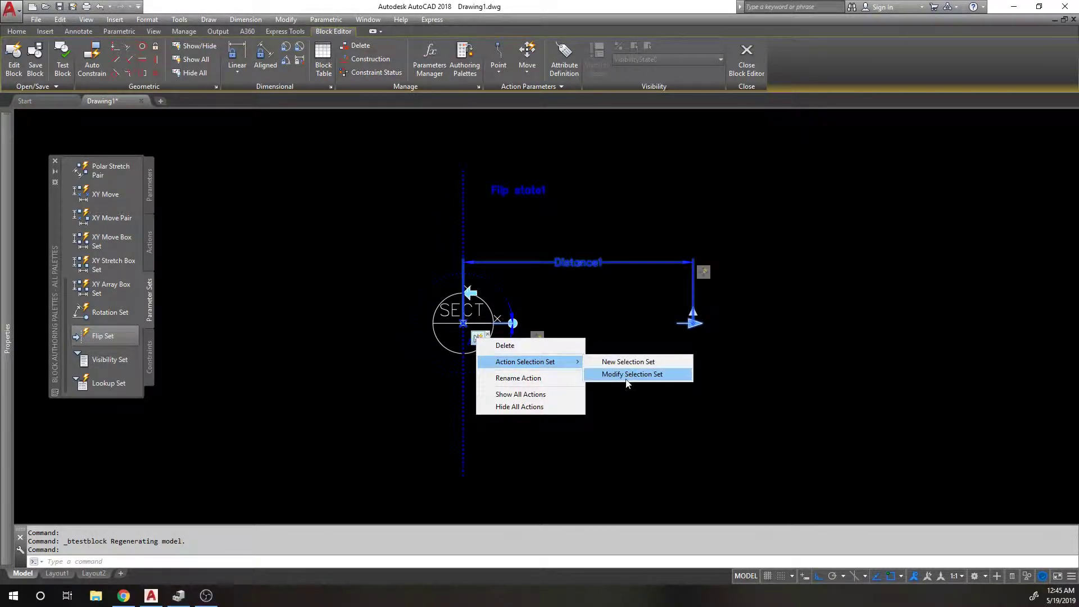
pyautogui.click(631, 373)
pyautogui.click(524, 366)
pyautogui.click(480, 313)
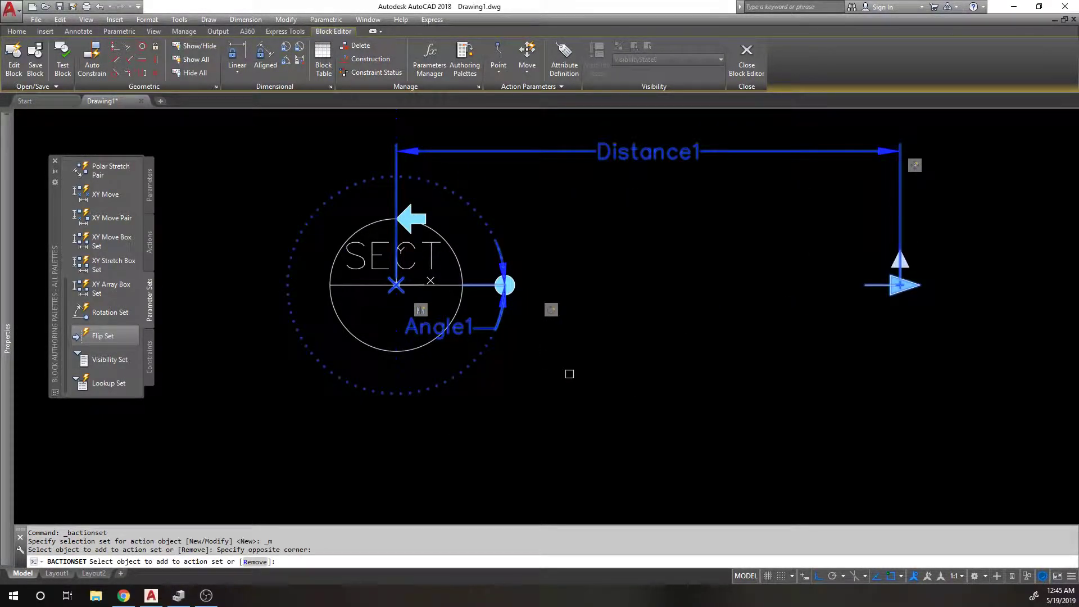
pyautogui.scroll(2, 525, 366)
pyautogui.scroll(-1, 494, 333)
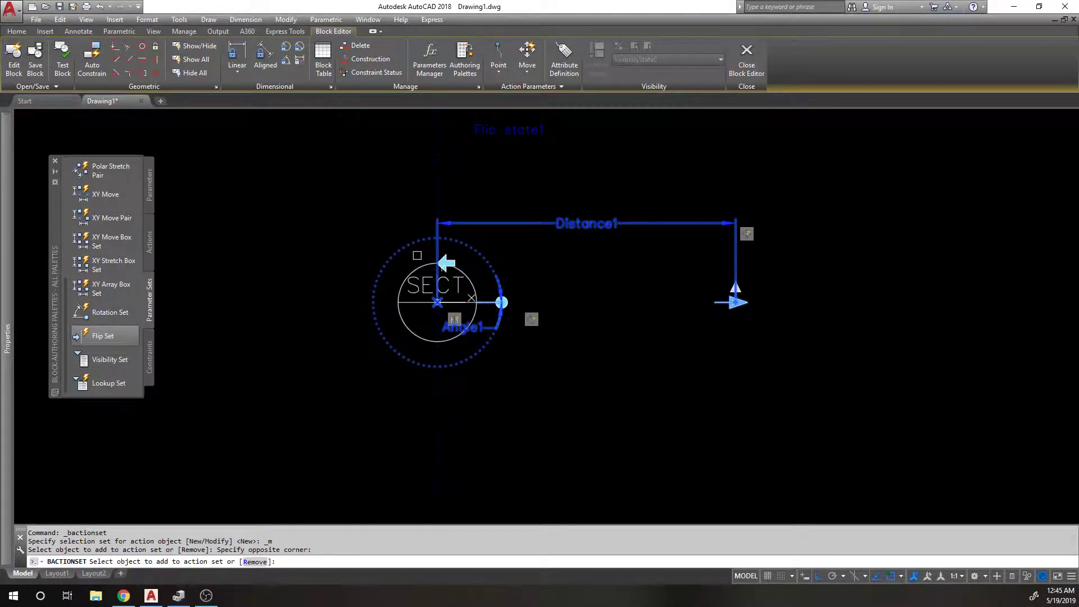
pyautogui.press('Return')
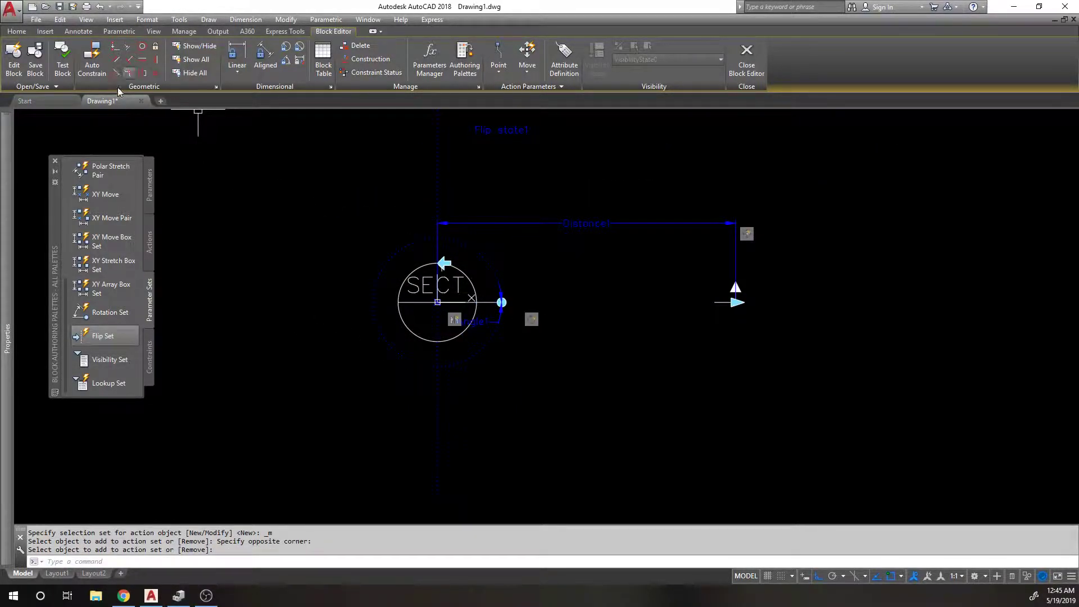
pyautogui.click(68, 64)
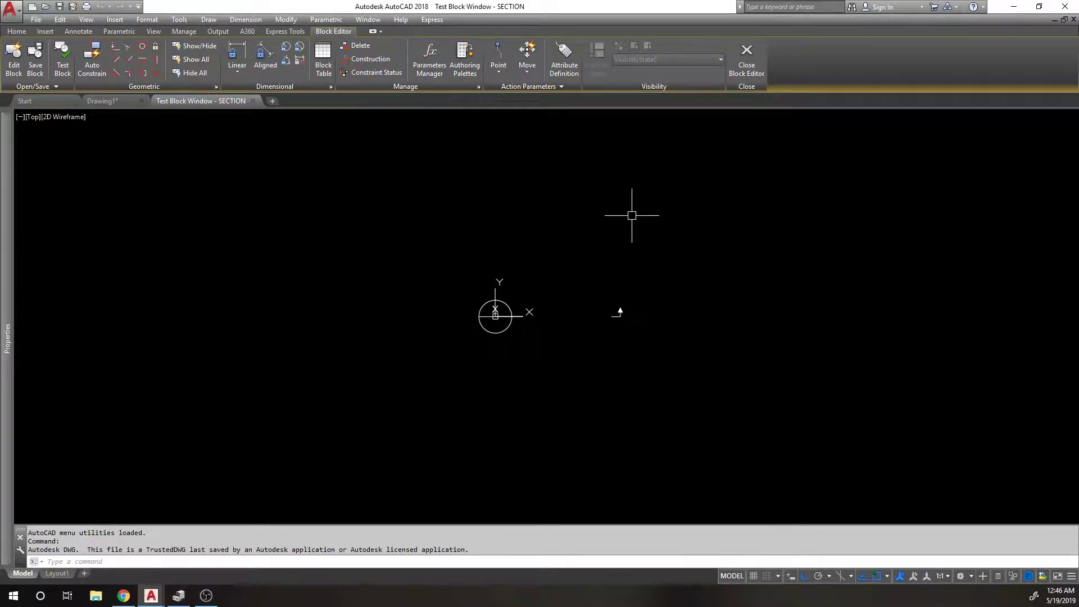
# Step: Rotate the test block with its rotation grip, undoing and redoing the rotation
pyautogui.scroll(3, 492, 304)
pyautogui.click(553, 313)
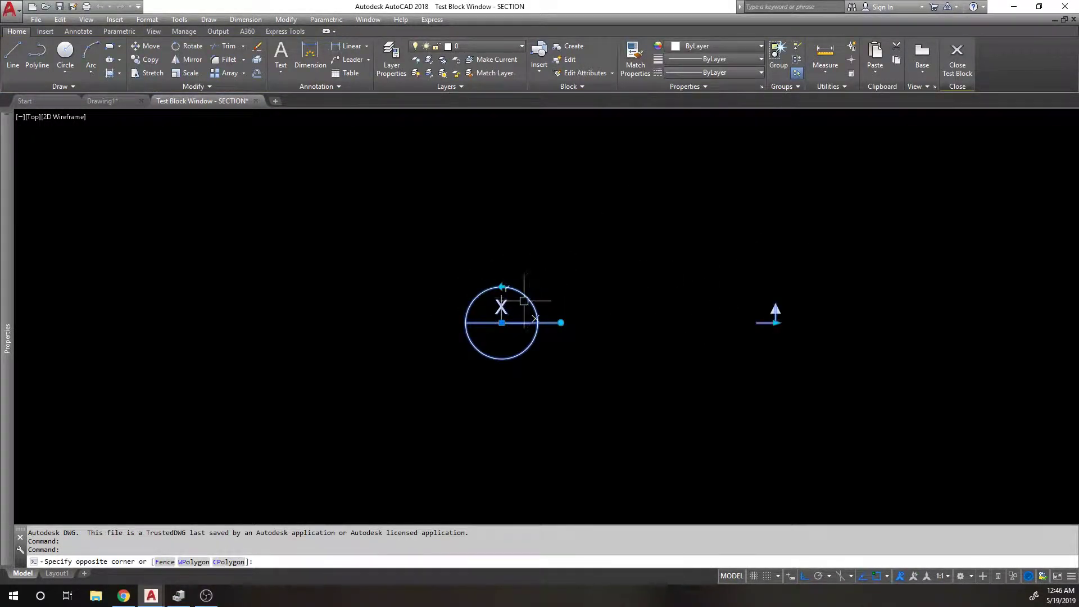
pyautogui.click(560, 322)
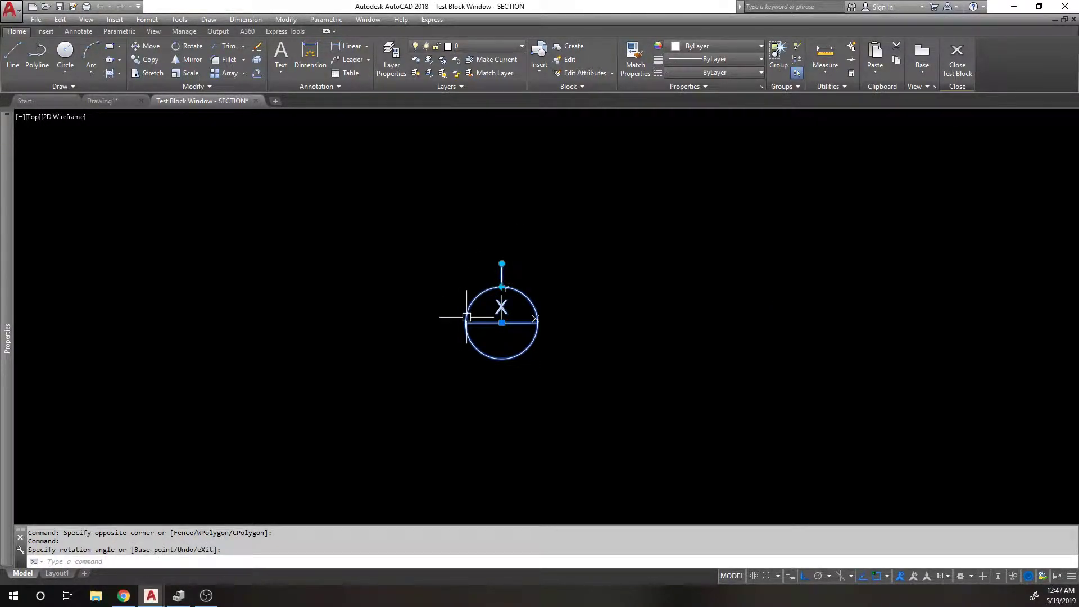
pyautogui.click(501, 263)
pyautogui.click(501, 263)
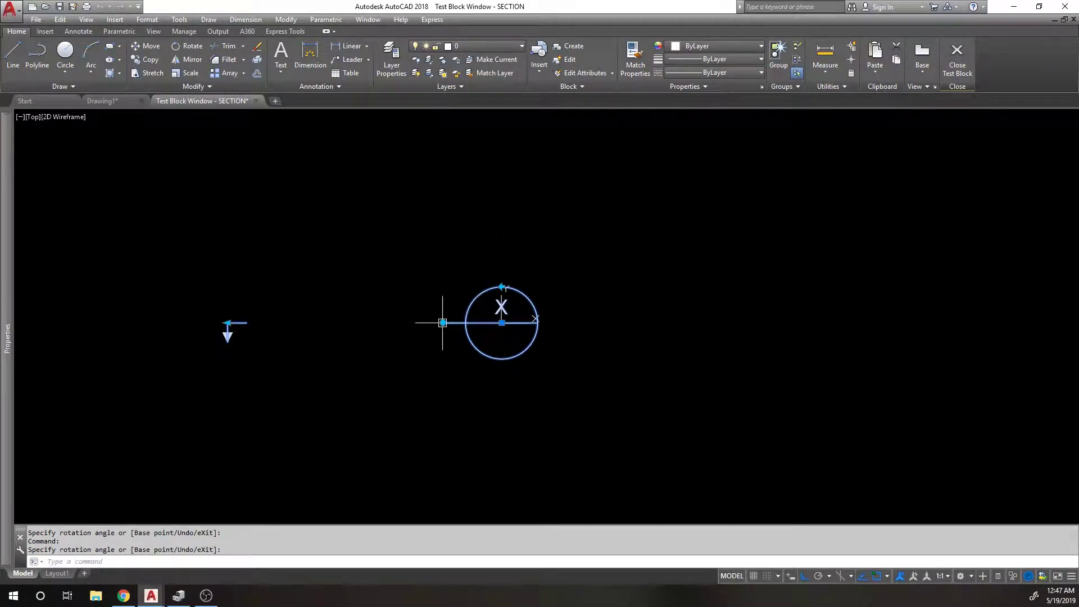
pyautogui.click(636, 357)
pyautogui.scroll(-2, 543, 315)
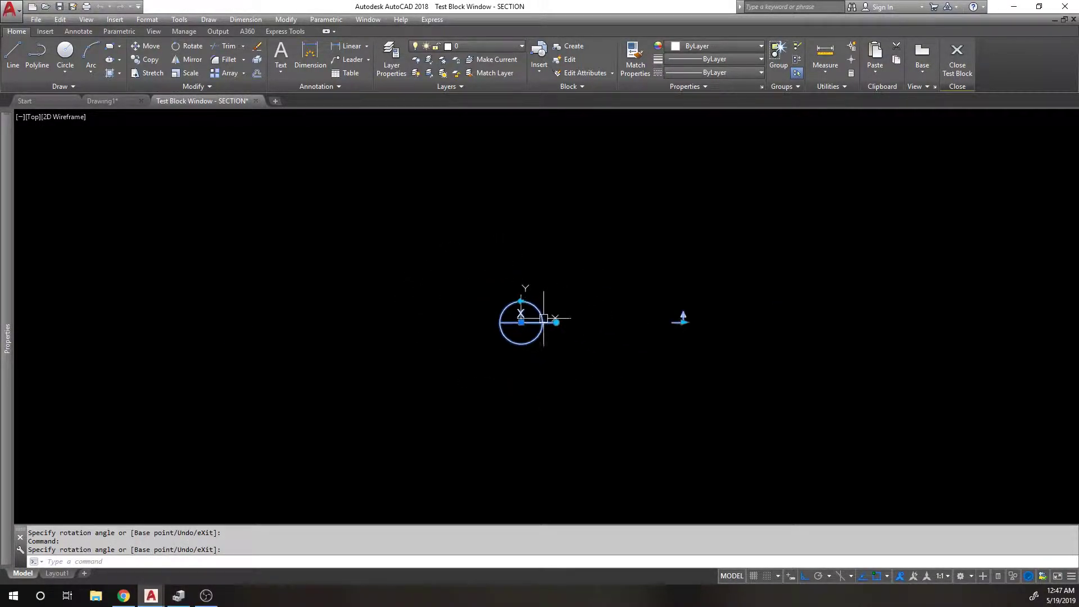
pyautogui.hotkey('ctrl', 'z')
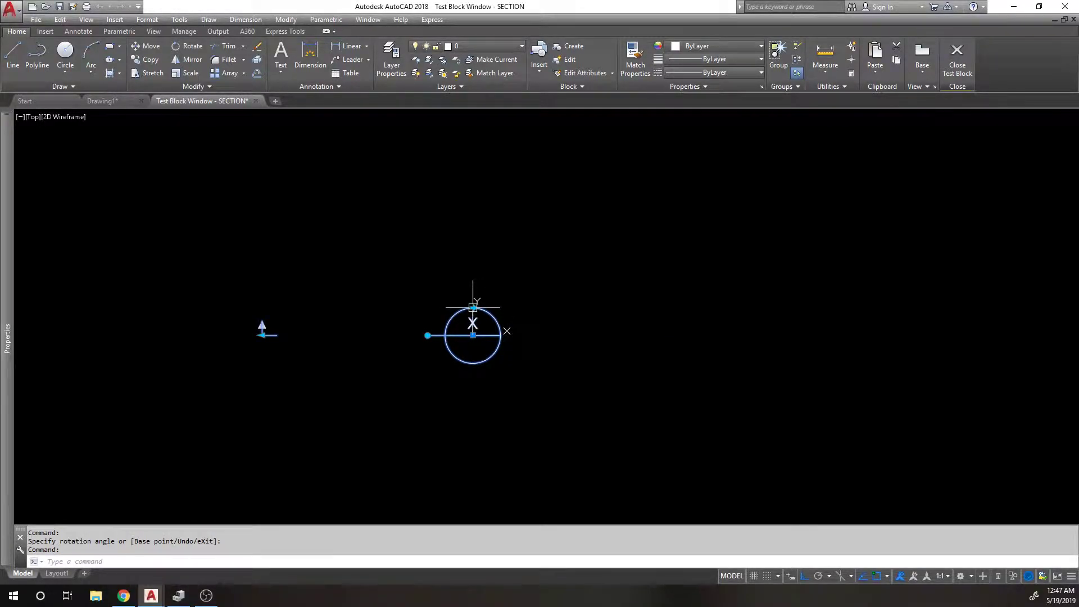
pyautogui.hotkey('ctrl', 'y')
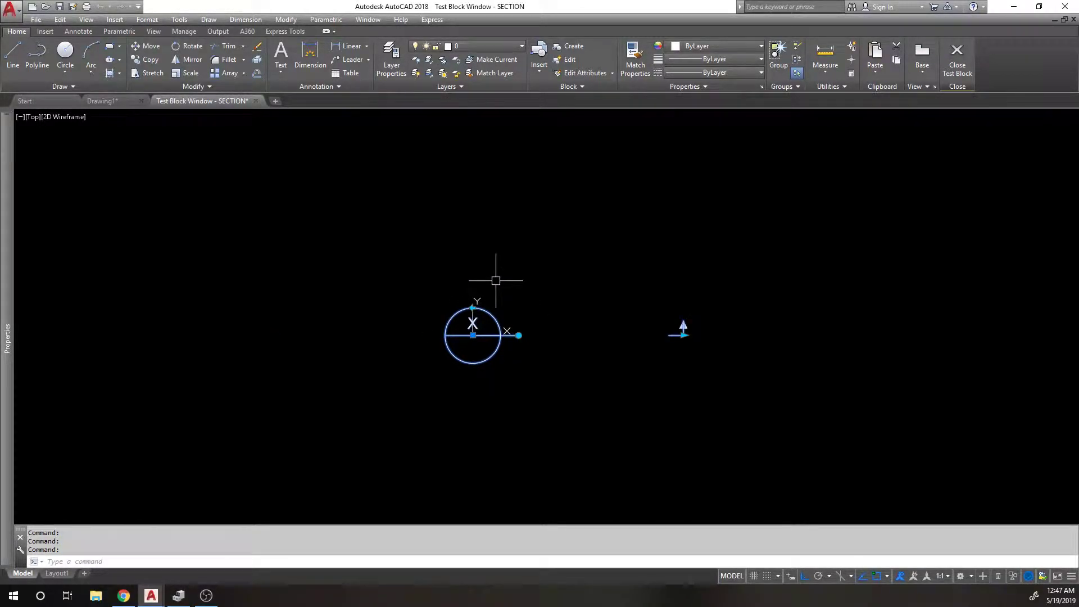
# Step: Rotate the block up and right, view its X attribute without changes, then reselect it
pyautogui.click(518, 336)
pyautogui.click(473, 304)
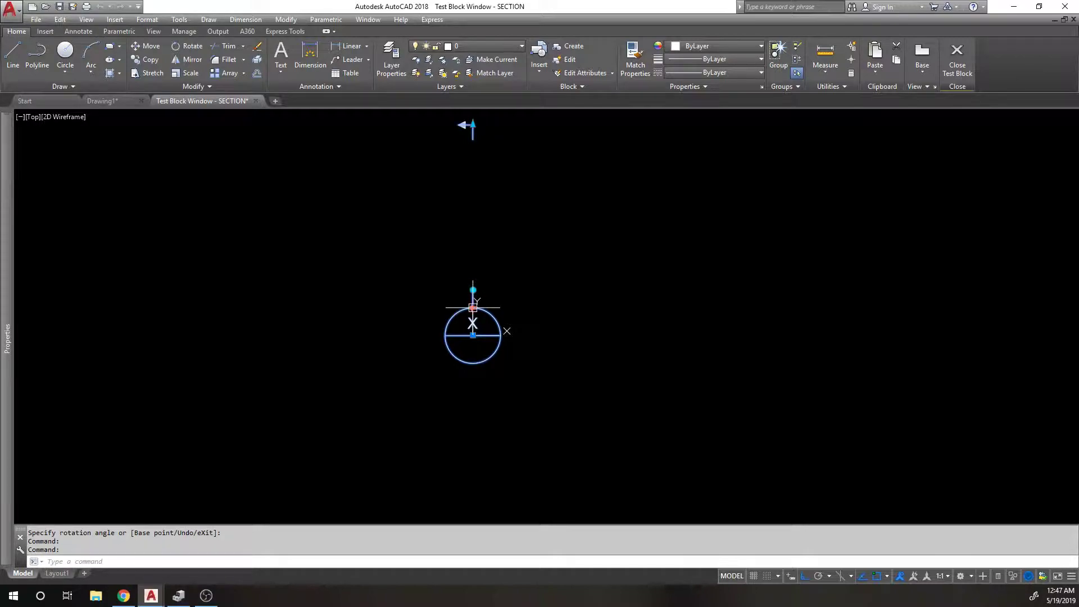
pyautogui.click(473, 290)
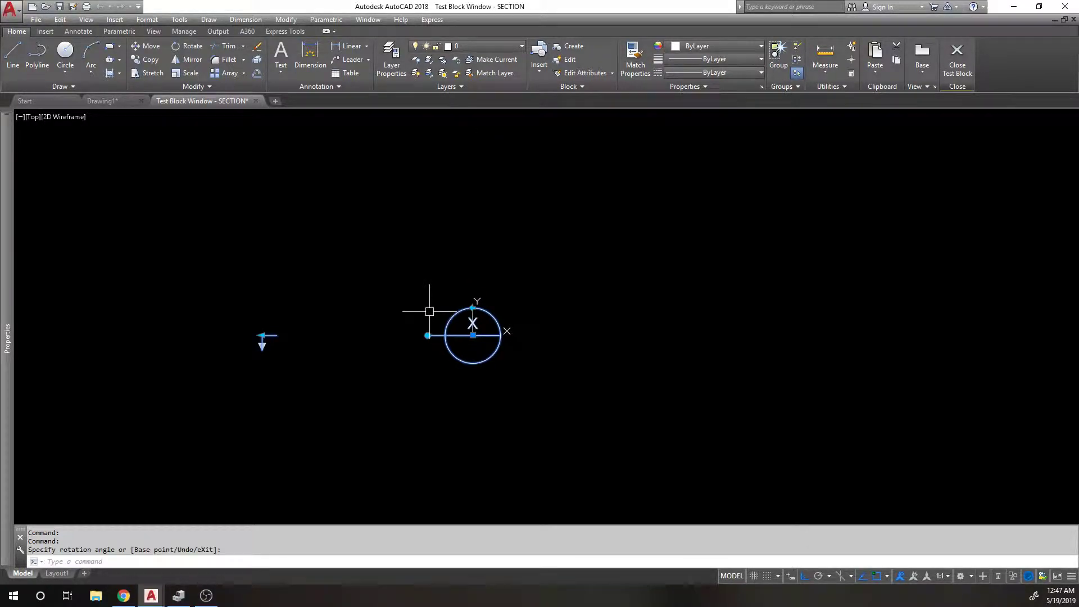
pyautogui.click(473, 310)
pyautogui.doubleClick(472, 309)
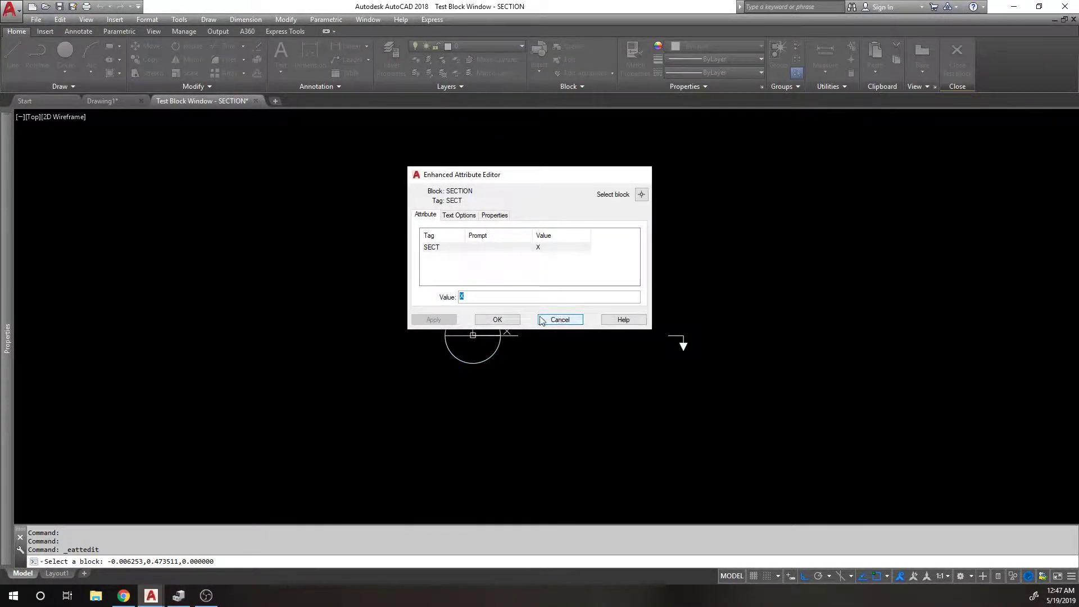
pyautogui.click(559, 319)
pyautogui.click(473, 298)
pyautogui.click(473, 307)
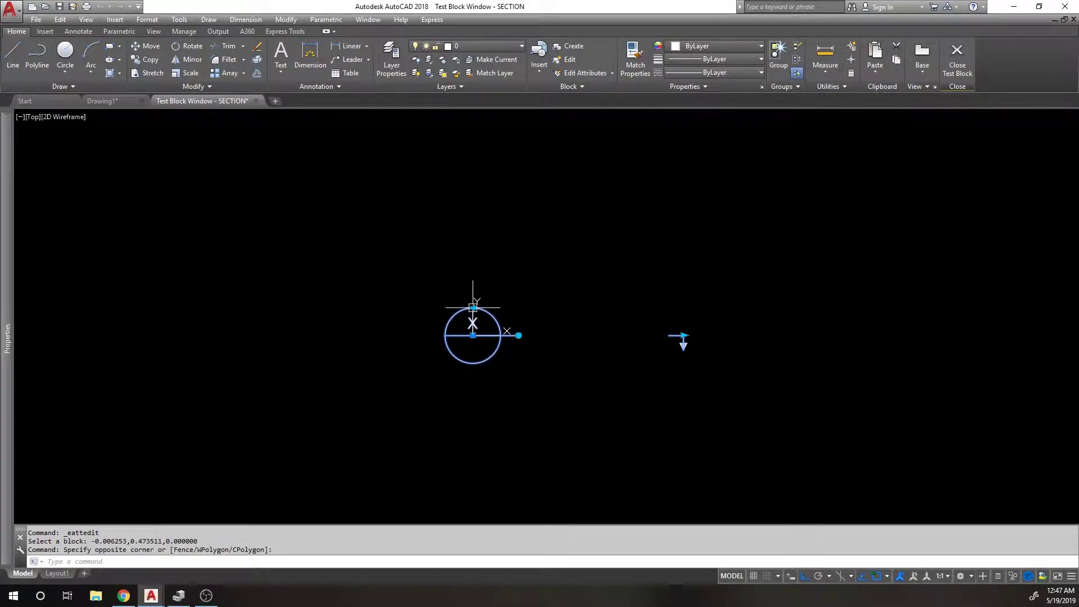
pyautogui.click(519, 335)
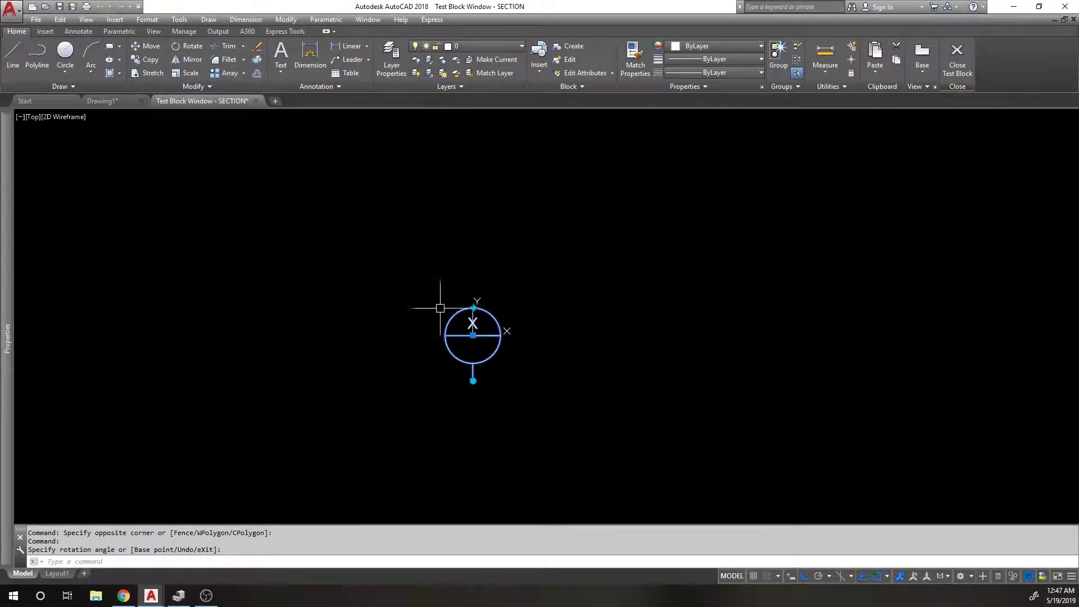
# Step: Close the test window and crossing-select around the flip grip into the flip action's selection set
pyautogui.click(256, 101)
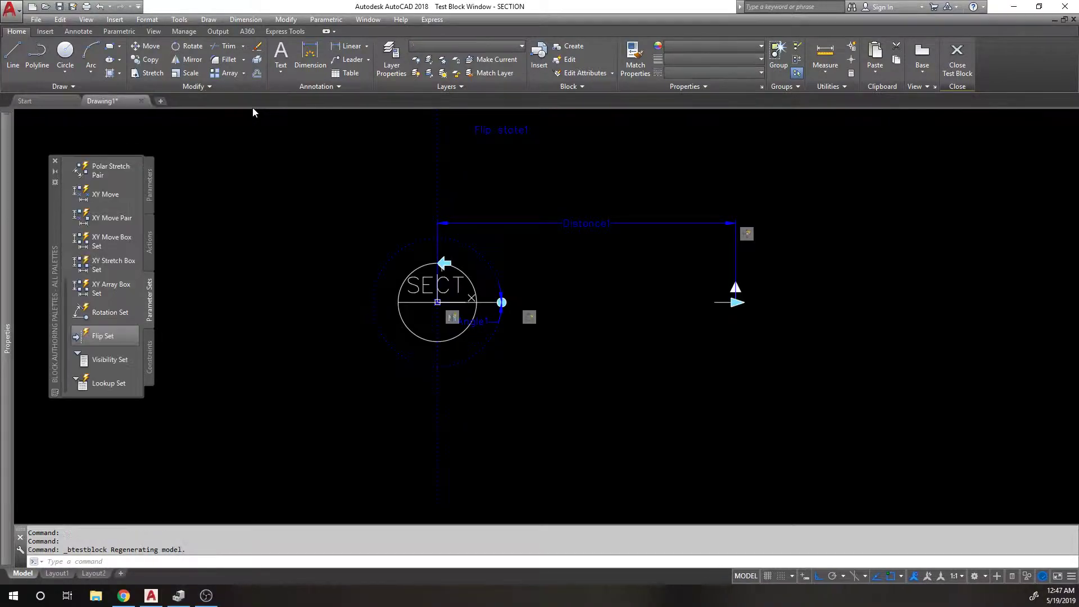
pyautogui.scroll(-2, 440, 278)
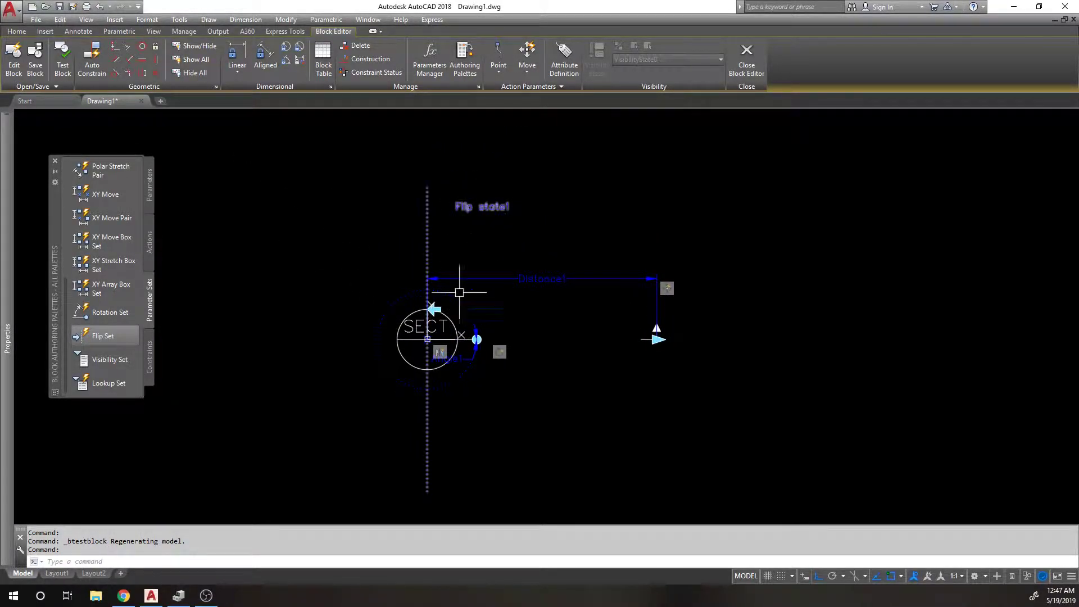
pyautogui.rightClick(501, 355)
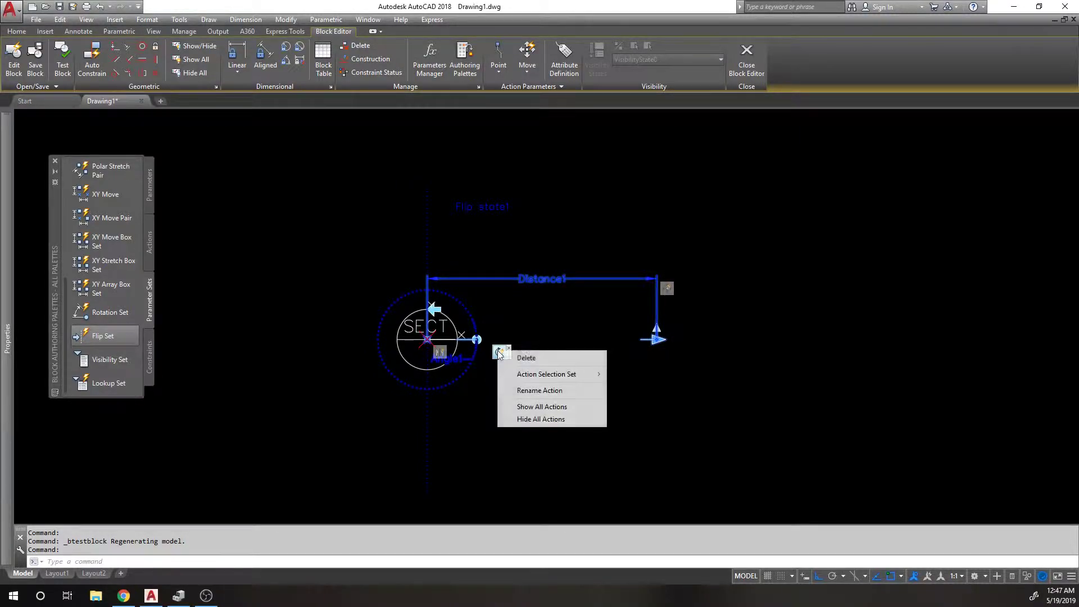
pyautogui.moveTo(560, 376)
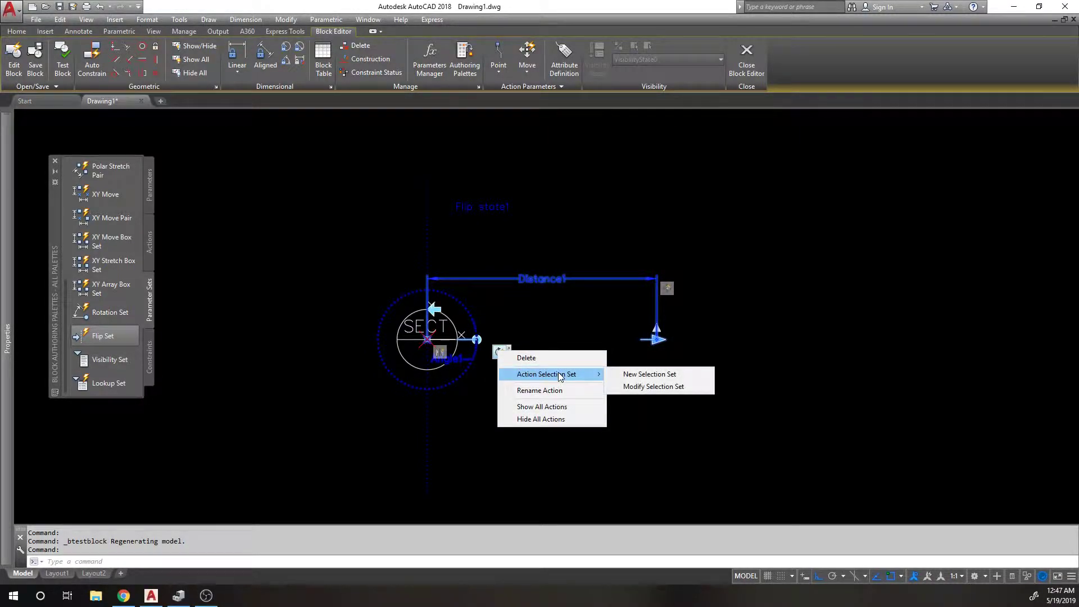
pyautogui.click(625, 387)
pyautogui.click(543, 224)
pyautogui.click(329, 142)
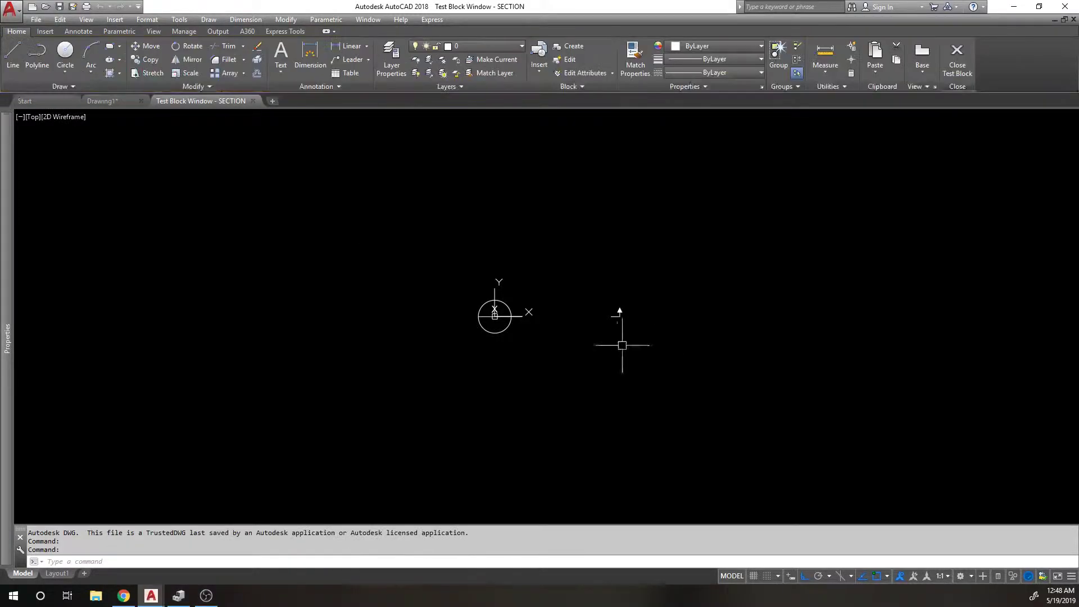
# Step: Rotate the marker in quarter turns — up, left, down, and back up — using its rotation grip
pyautogui.click(494, 302)
pyautogui.scroll(2, 503, 292)
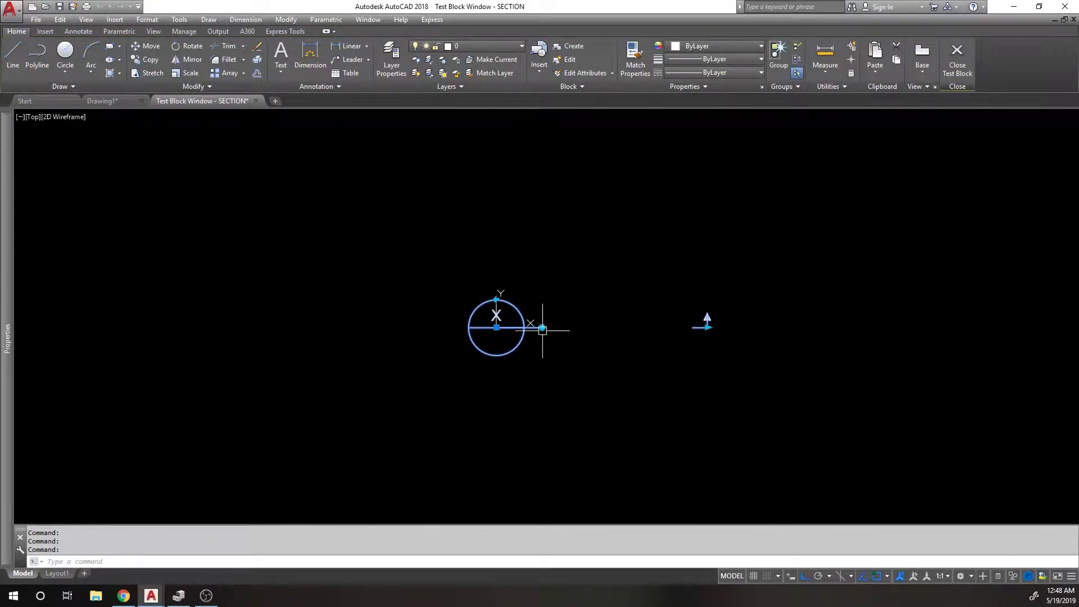
pyautogui.click(542, 327)
pyautogui.click(504, 254)
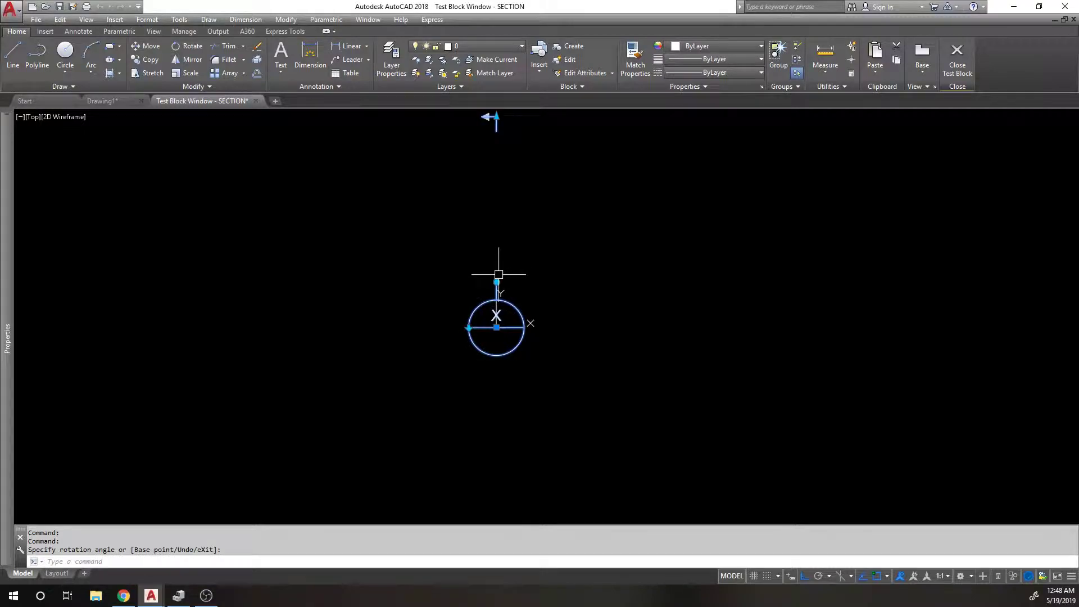
pyautogui.click(496, 282)
pyautogui.click(452, 300)
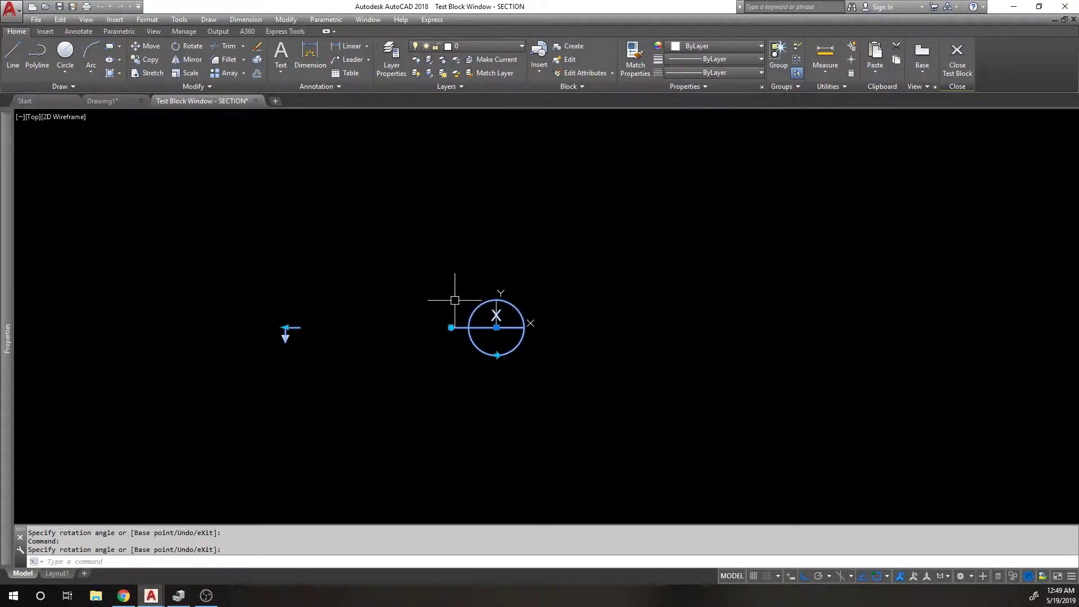
pyautogui.click(452, 327)
pyautogui.click(511, 372)
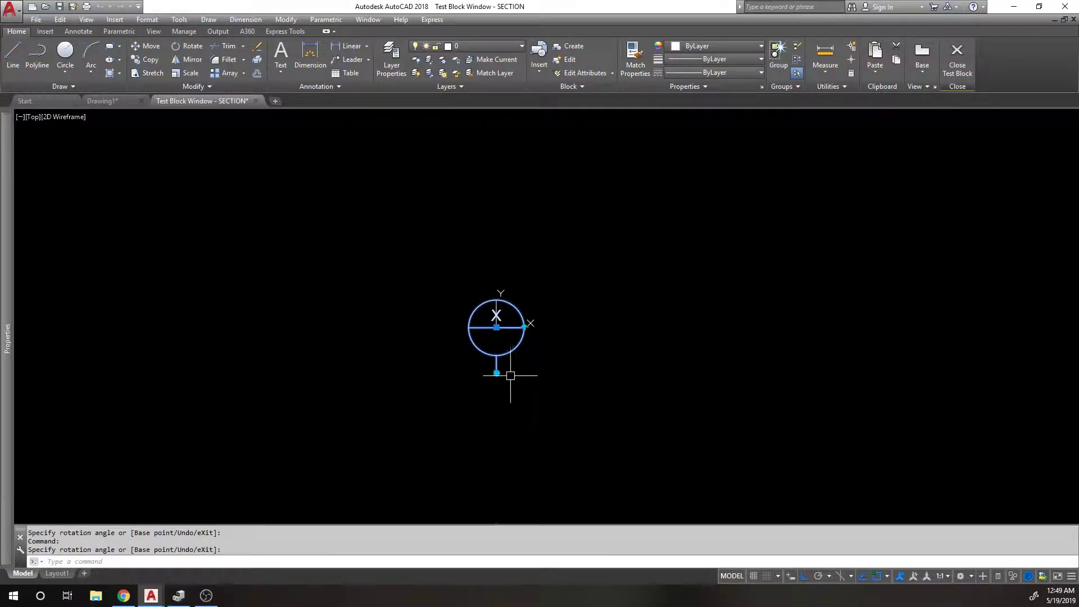
pyautogui.click(497, 372)
pyautogui.click(597, 332)
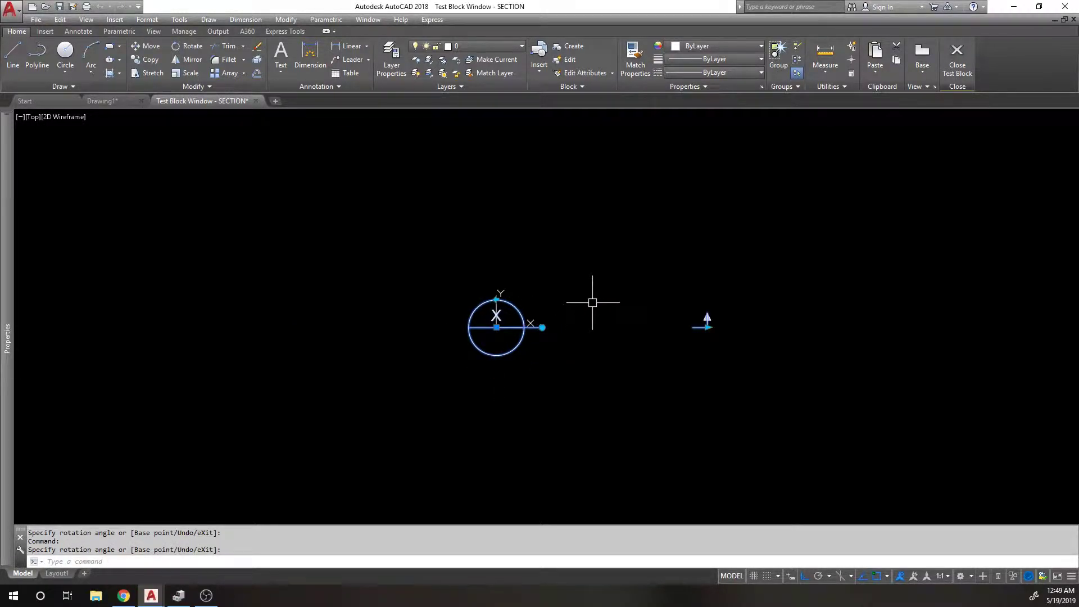
pyautogui.click(542, 327)
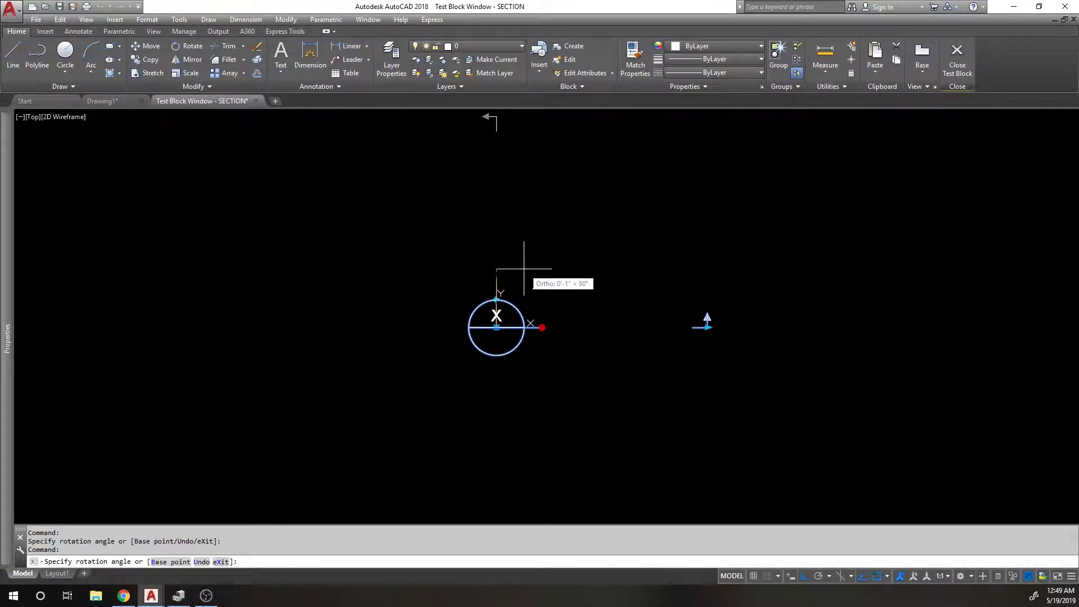
pyautogui.click(524, 268)
# Step: Flip the marker back and forth several times, rotate it once more, then deselect it
pyautogui.click(469, 327)
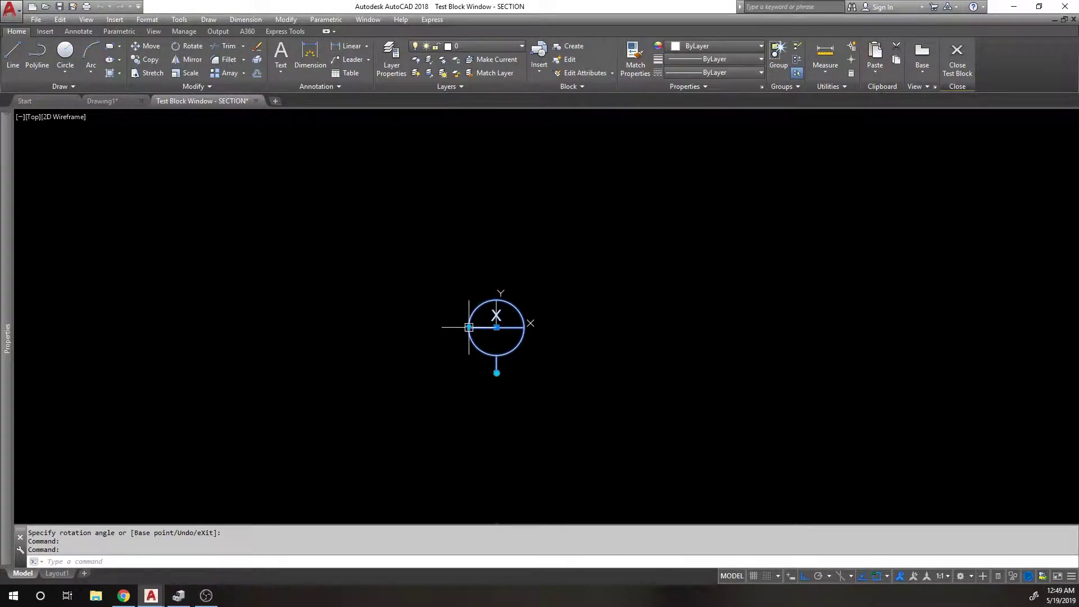
pyautogui.scroll(-3, 468, 327)
pyautogui.click(466, 323)
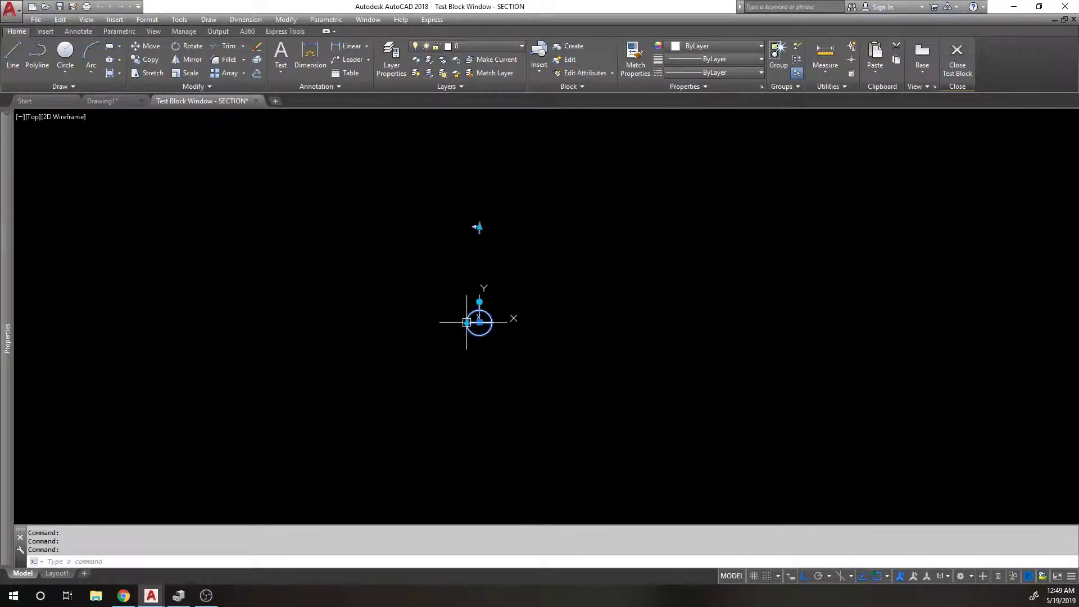
pyautogui.click(466, 323)
pyautogui.click(466, 322)
pyautogui.click(466, 322)
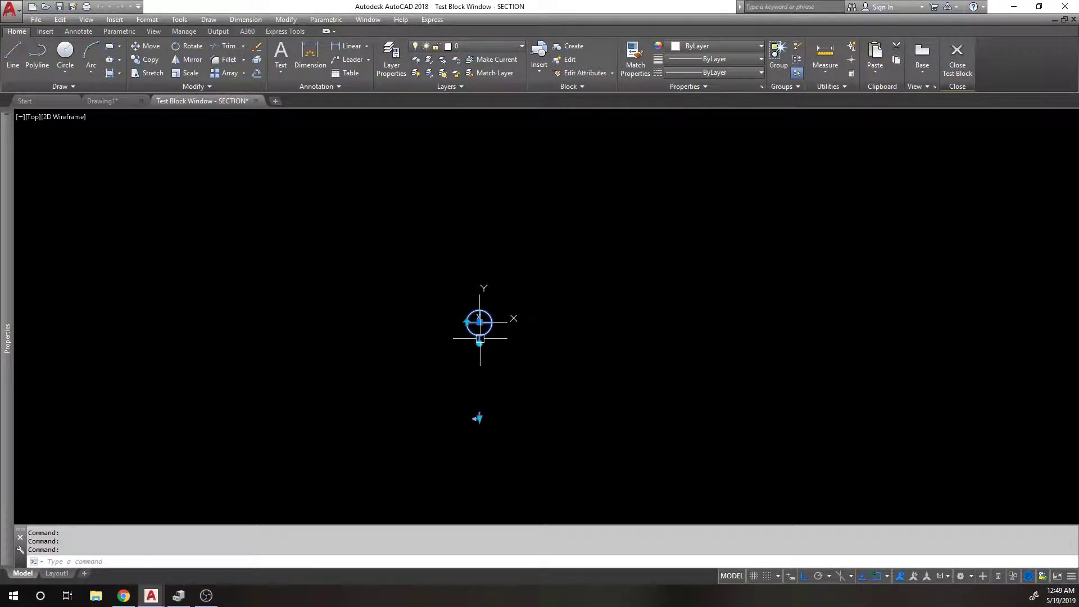
pyautogui.click(480, 343)
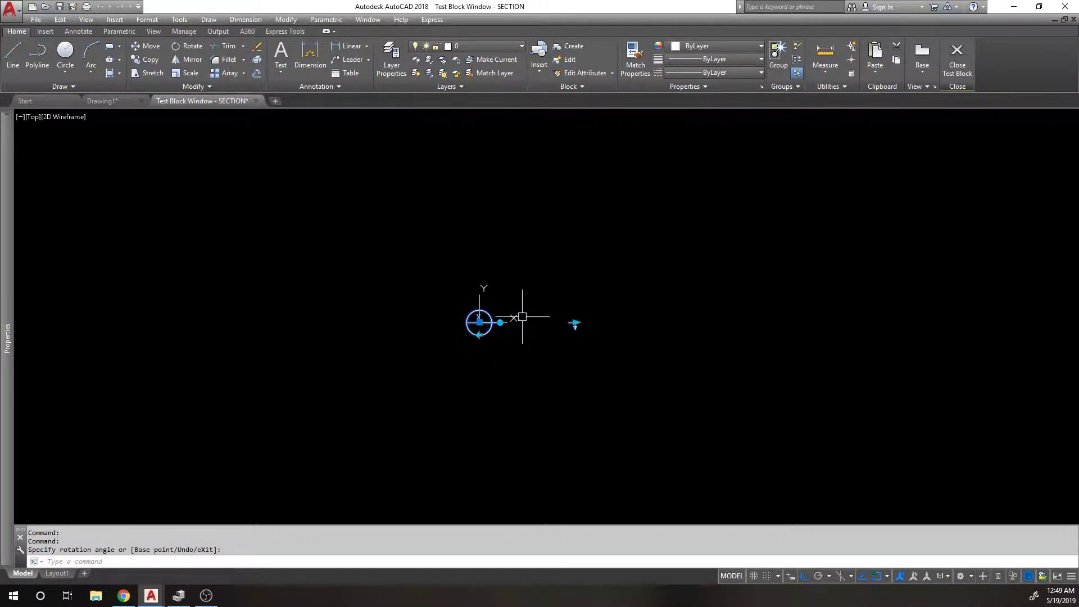
pyautogui.click(483, 325)
pyautogui.press('Escape')
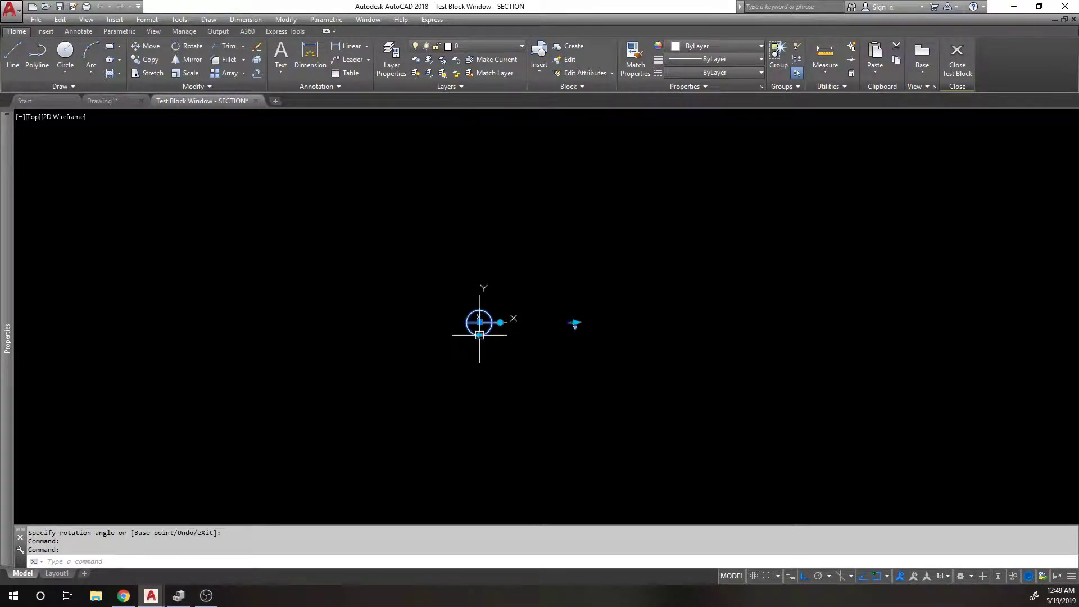
# Step: Change the marker's SECT attribute value from X to A
pyautogui.doubleClick(479, 321)
pyautogui.click(560, 318)
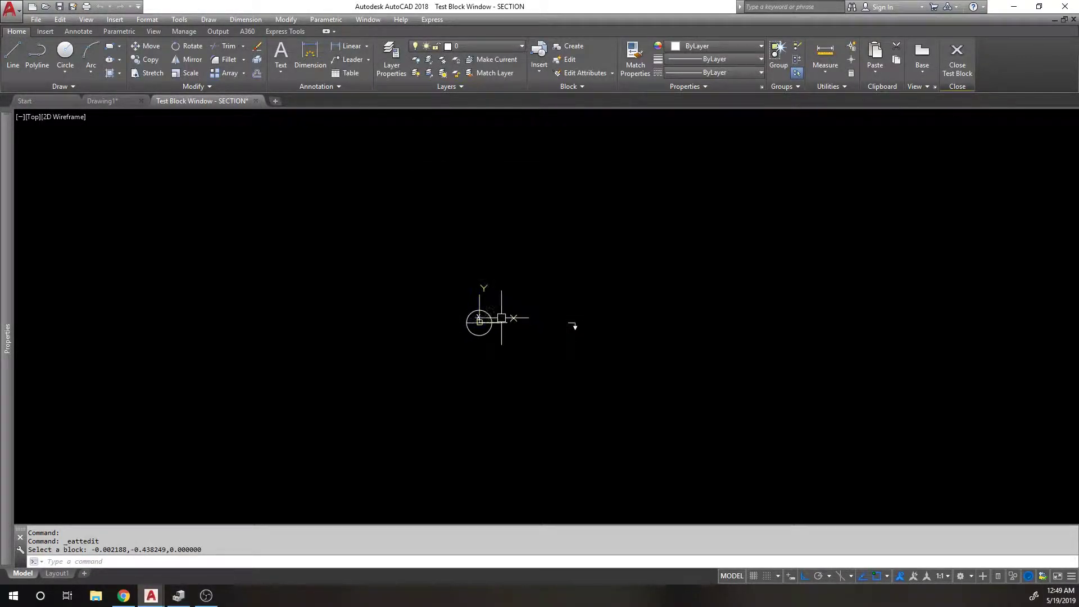
pyautogui.doubleClick(495, 321)
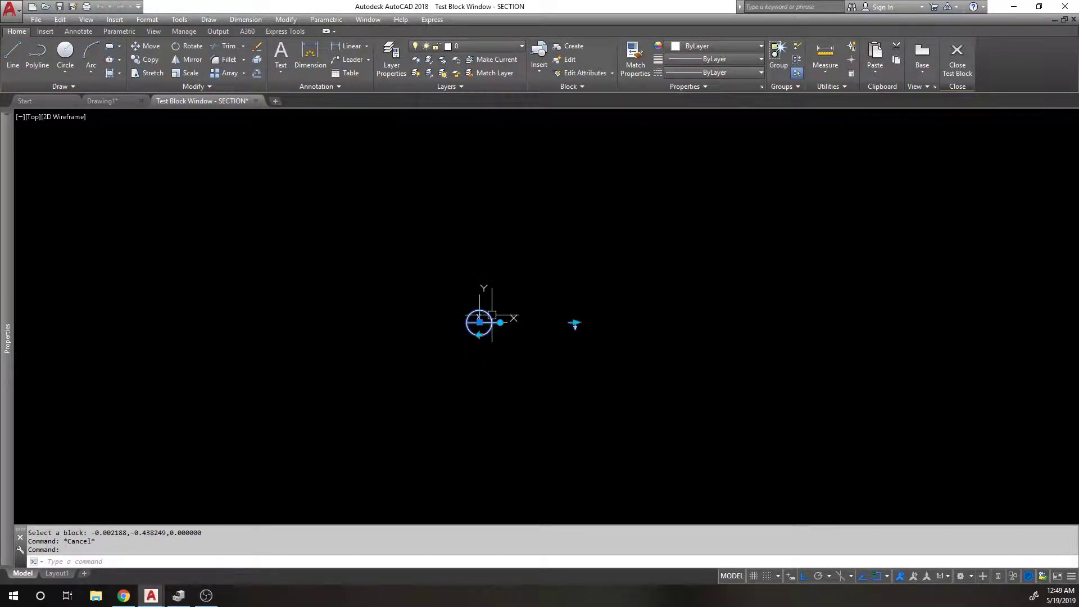
pyautogui.write('S')
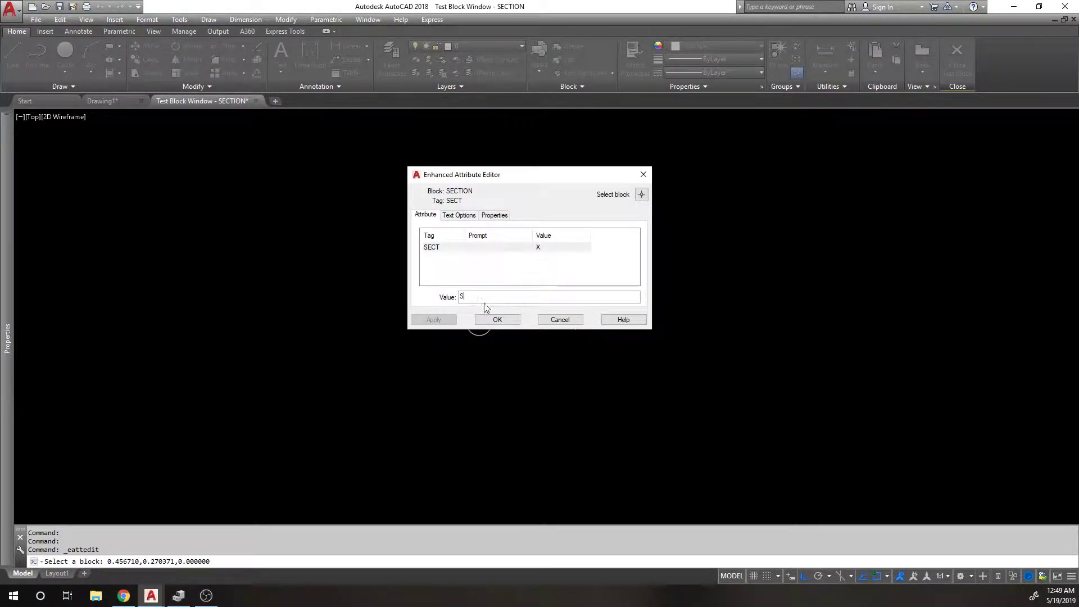
pyautogui.press('BackSpace')
pyautogui.write('A')
pyautogui.click(490, 321)
# Step: Clear the selection and close the Test Block Window, back to the Block Editor
pyautogui.scroll(3, 495, 313)
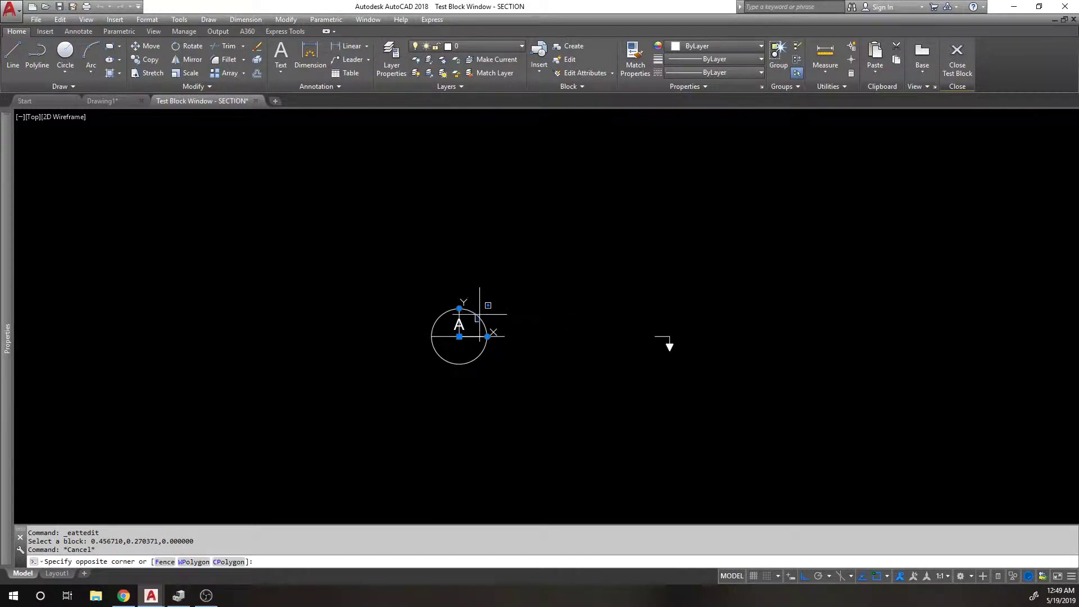
pyautogui.click(479, 300)
pyautogui.press('Escape')
pyautogui.click(256, 101)
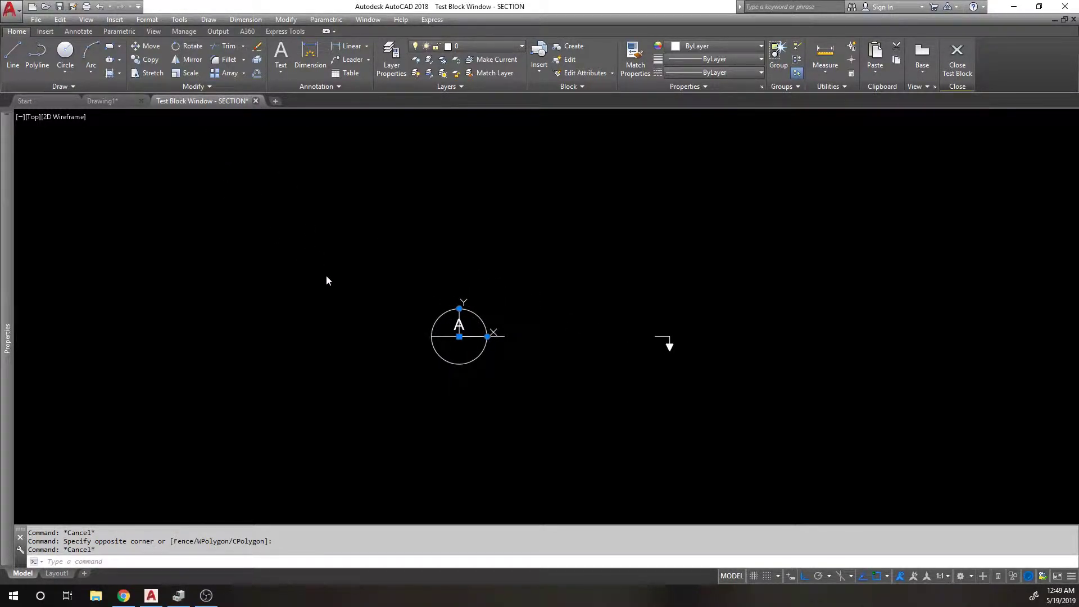
# Step: Try stretching the vertical flip line's top endpoint with ortho off, then cancel the stretch
pyautogui.click(499, 212)
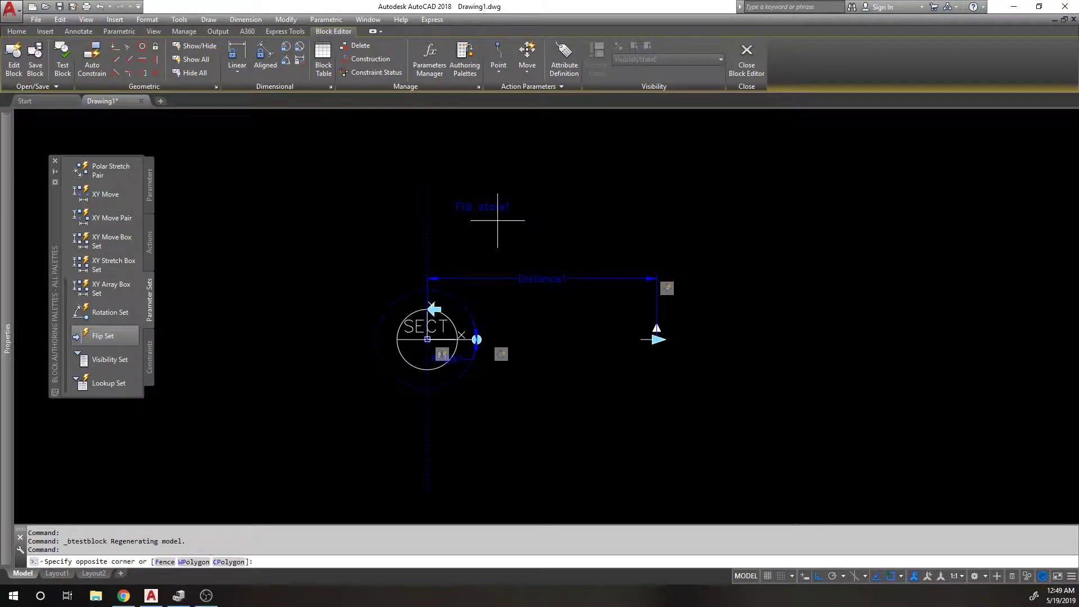
pyautogui.click(396, 183)
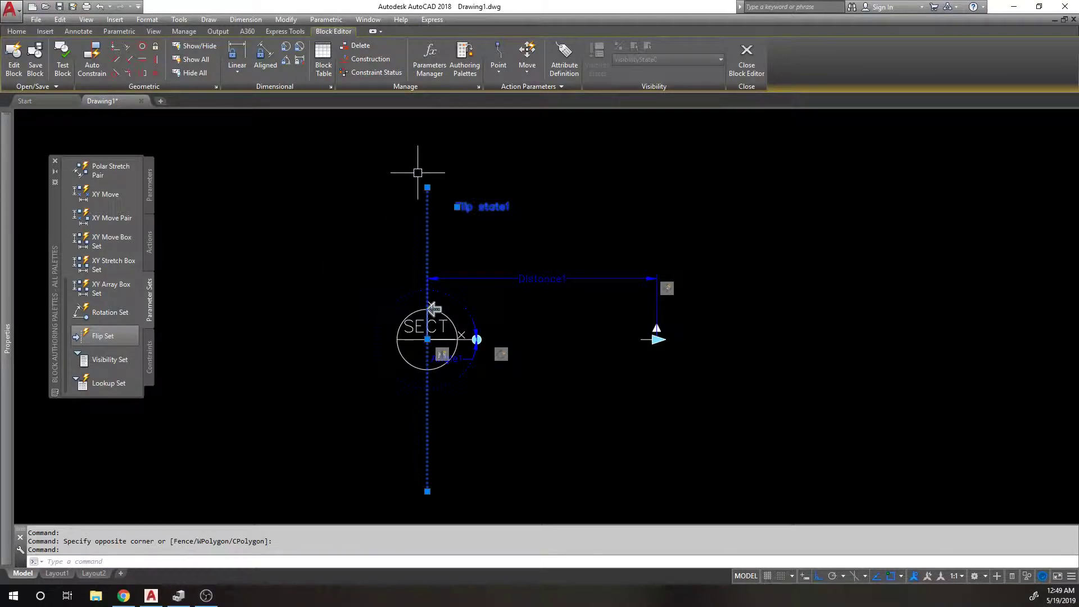
pyautogui.click(427, 187)
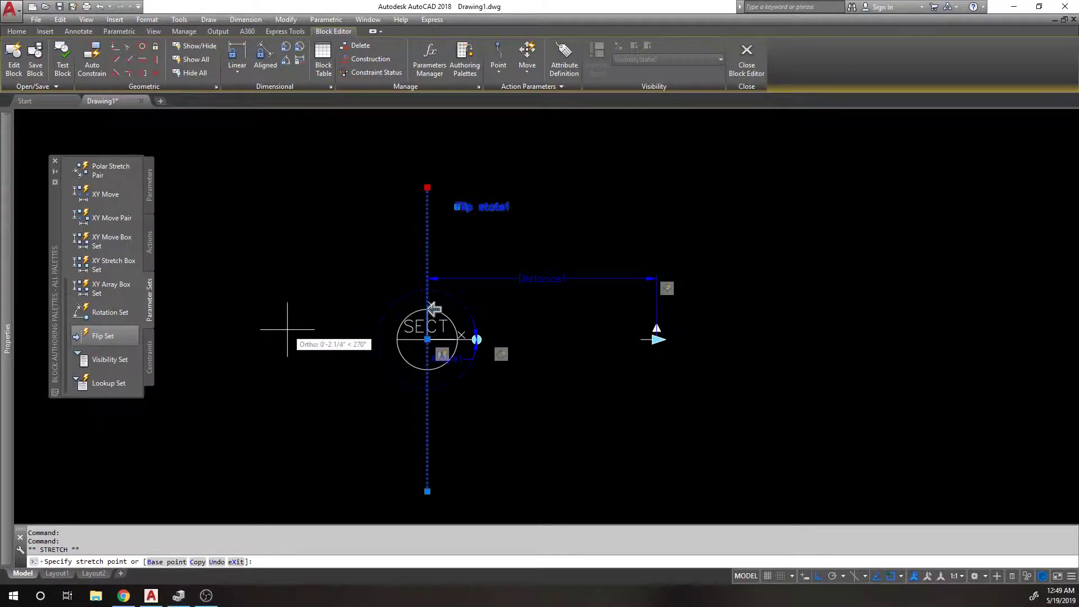
pyautogui.press('F8')
pyautogui.press('F8')
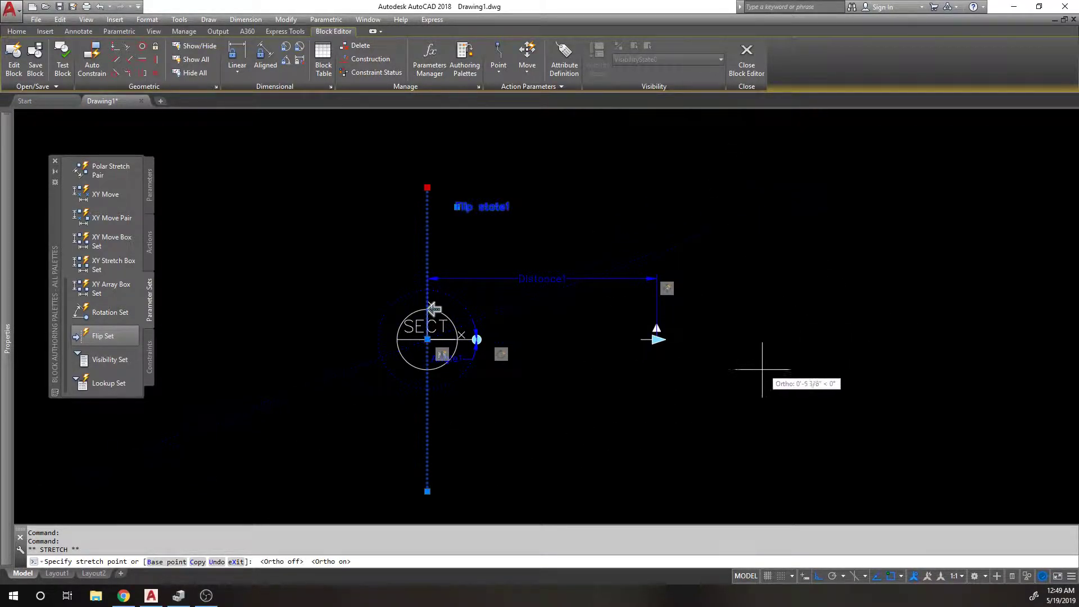
pyautogui.press('F1')
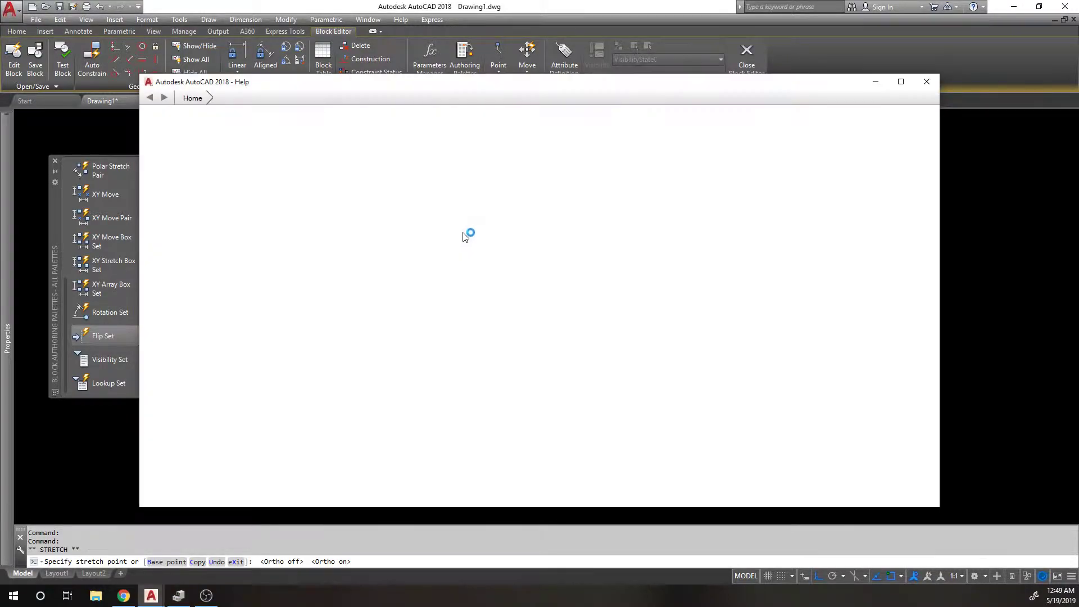
pyautogui.click(926, 82)
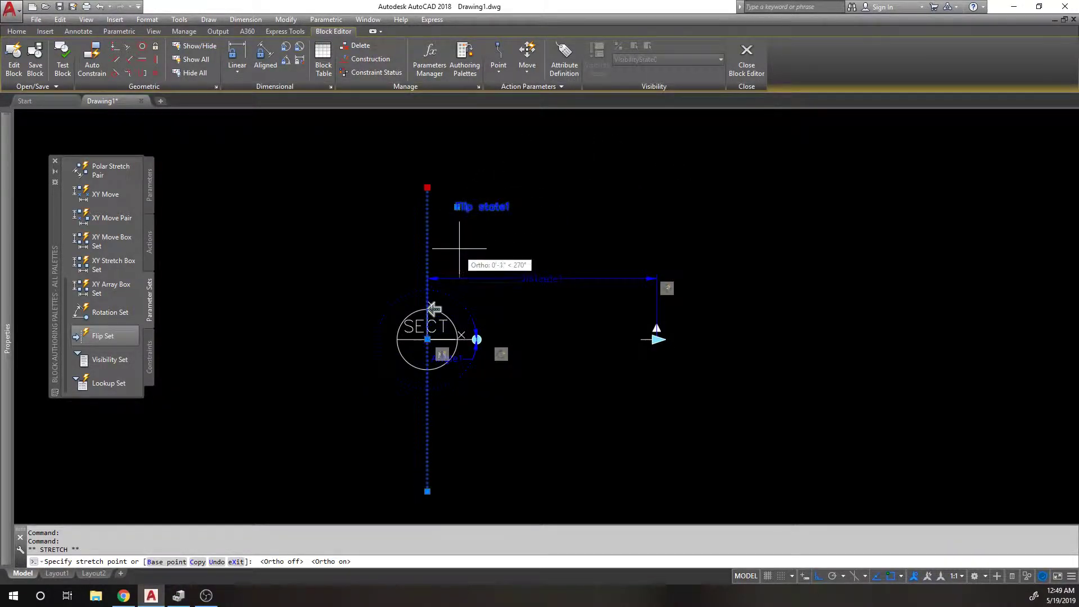
pyautogui.press('Escape')
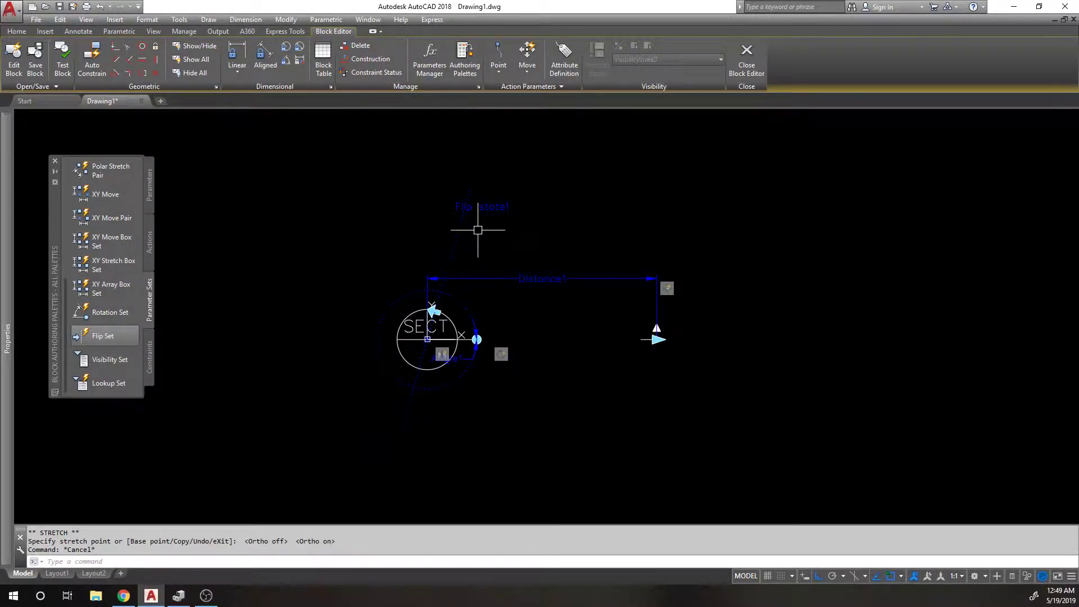
# Step: Delete the old vertical flip parameter and begin placing a new Flip Set
pyautogui.moveTo(478, 230); pyautogui.dragTo(444, 180)
pyautogui.press('Delete')
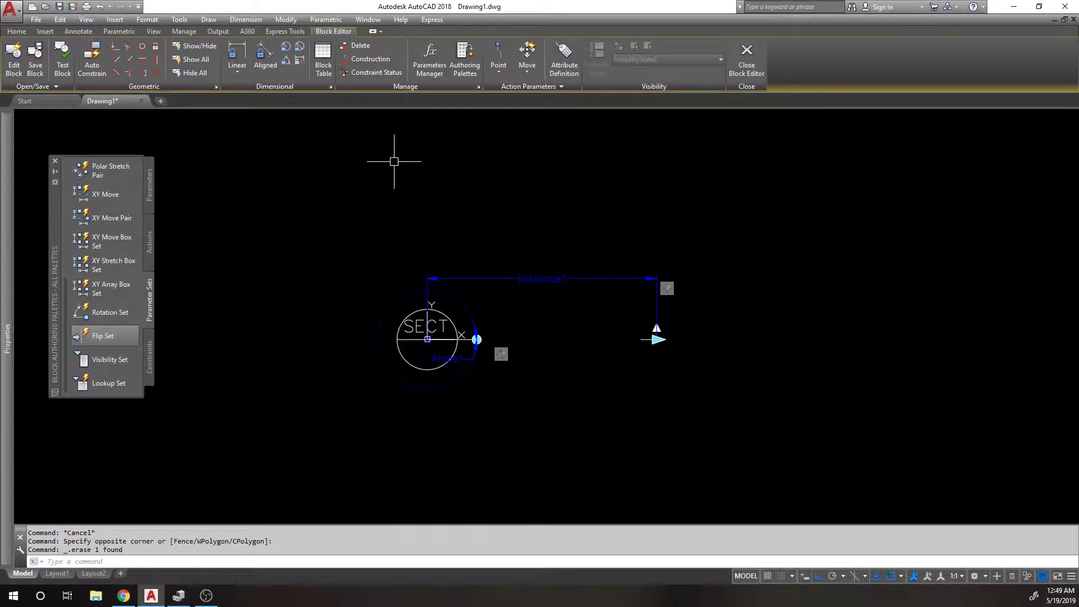
pyautogui.click(95, 336)
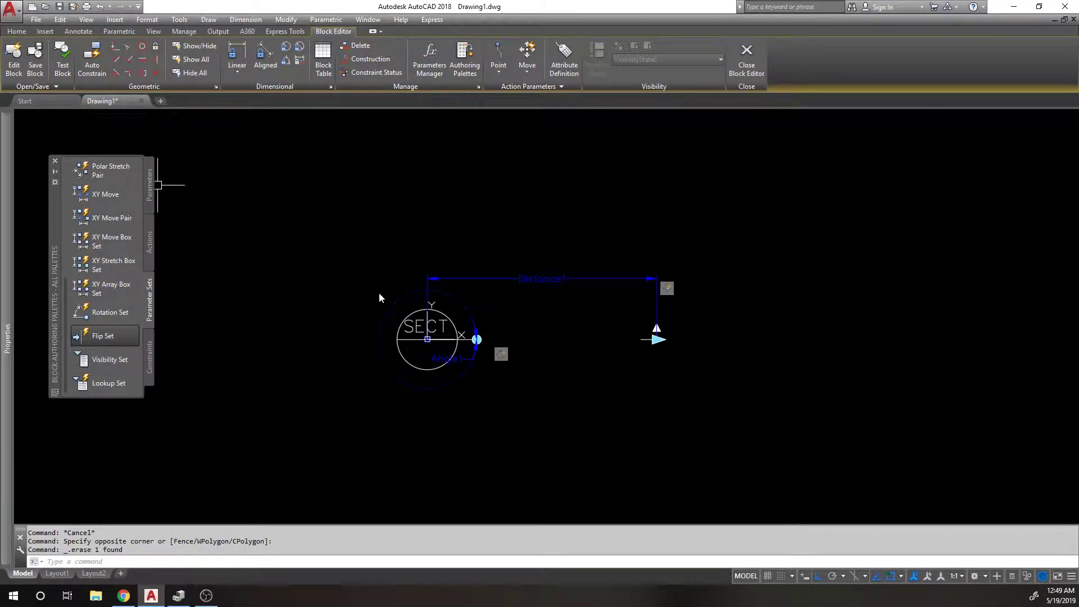
# Step: Add a horizontal flip parameter from the circle centre, with its Flip state1 label below the circle
pyautogui.click(427, 339)
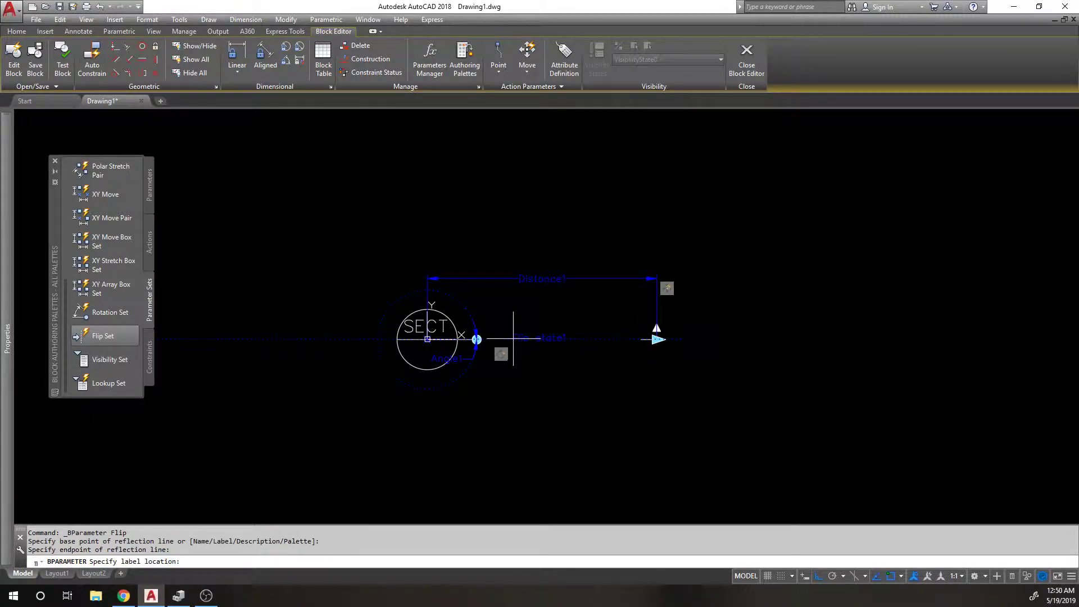
pyautogui.click(467, 382)
pyautogui.click(473, 380)
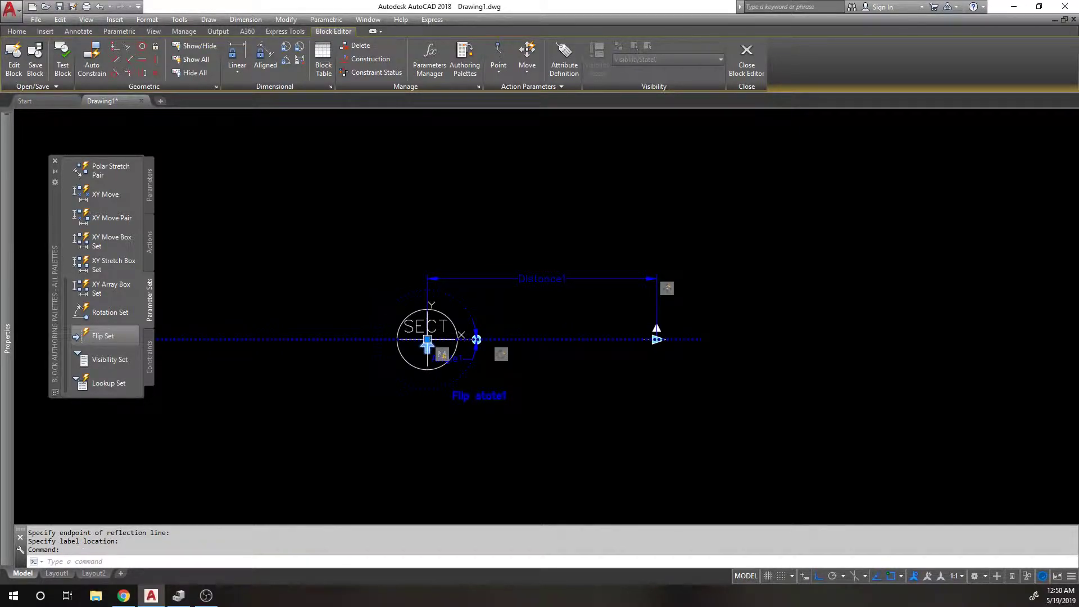
pyautogui.click(427, 339)
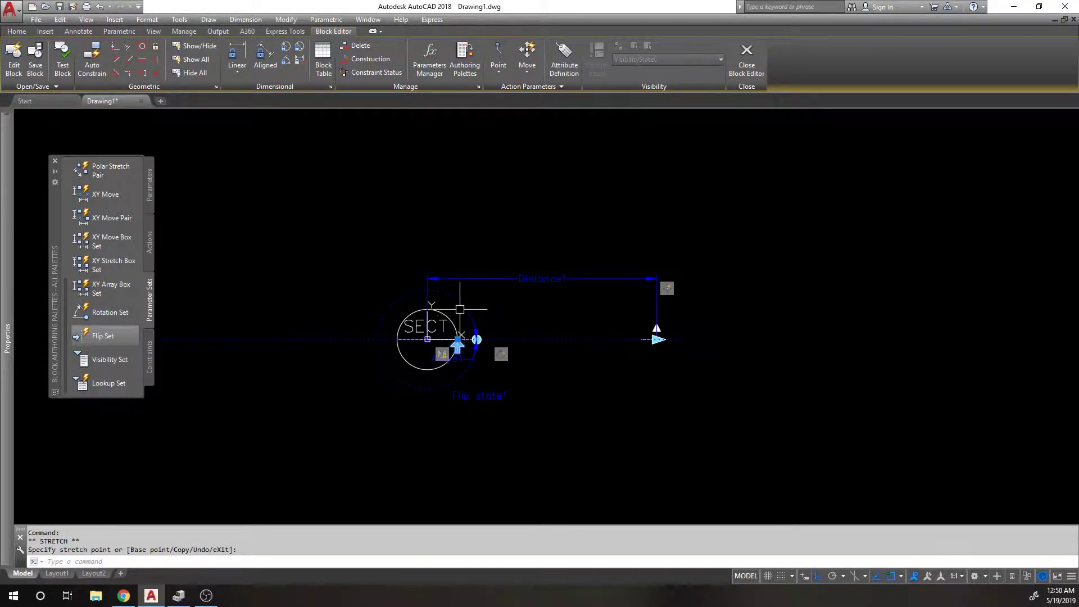
pyautogui.press('Escape')
# Step: Redefine the flip action's selection set with a crossing window over the marker parts
pyautogui.click(500, 354)
pyautogui.rightClick(502, 355)
pyautogui.moveTo(584, 381)
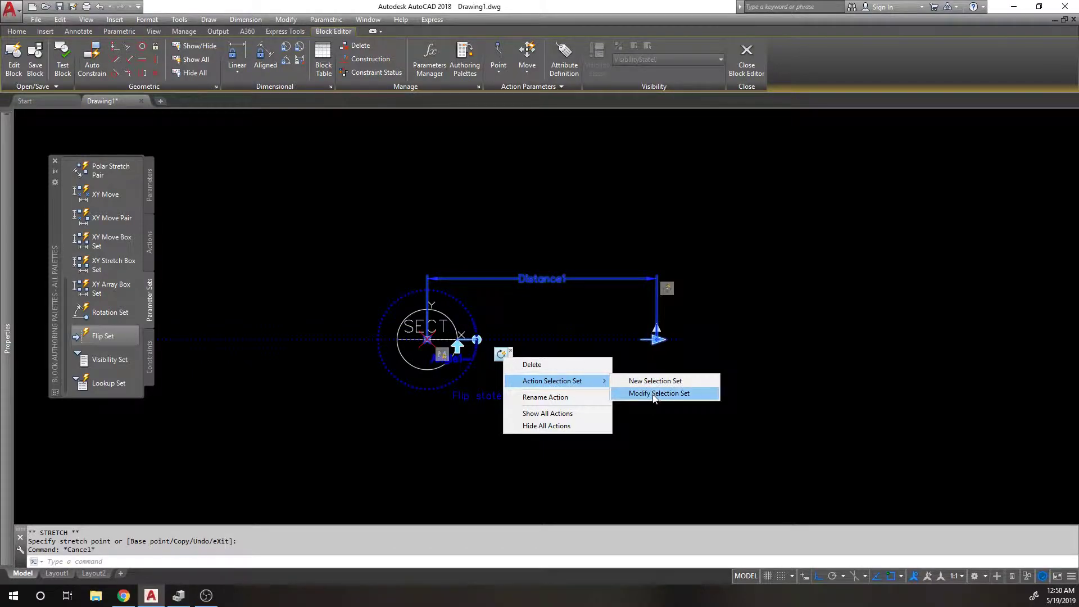
pyautogui.click(654, 394)
pyautogui.click(773, 415)
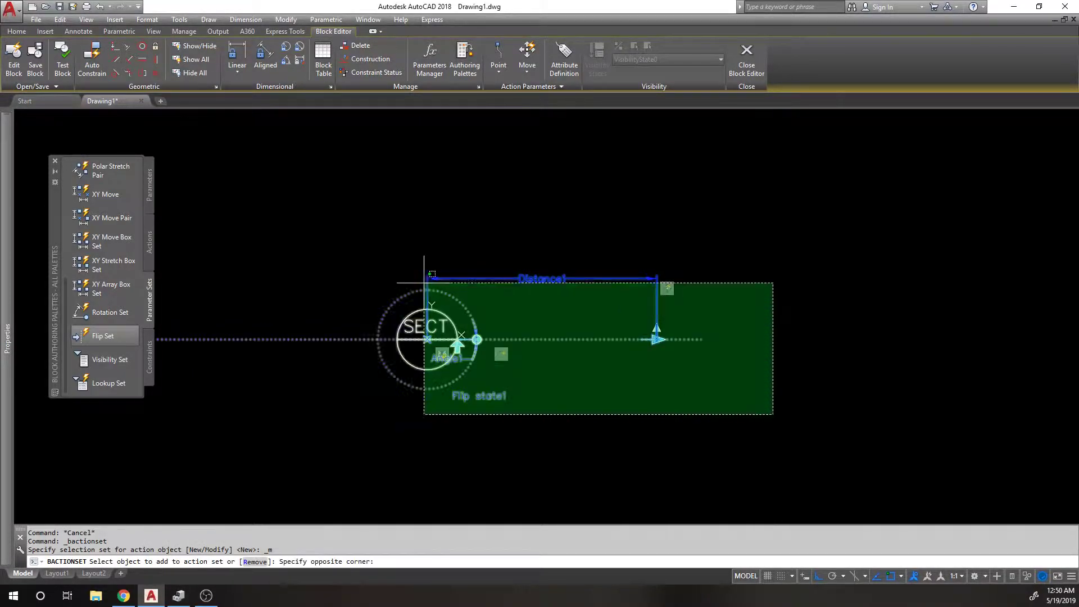
pyautogui.click(313, 209)
pyautogui.press('Return')
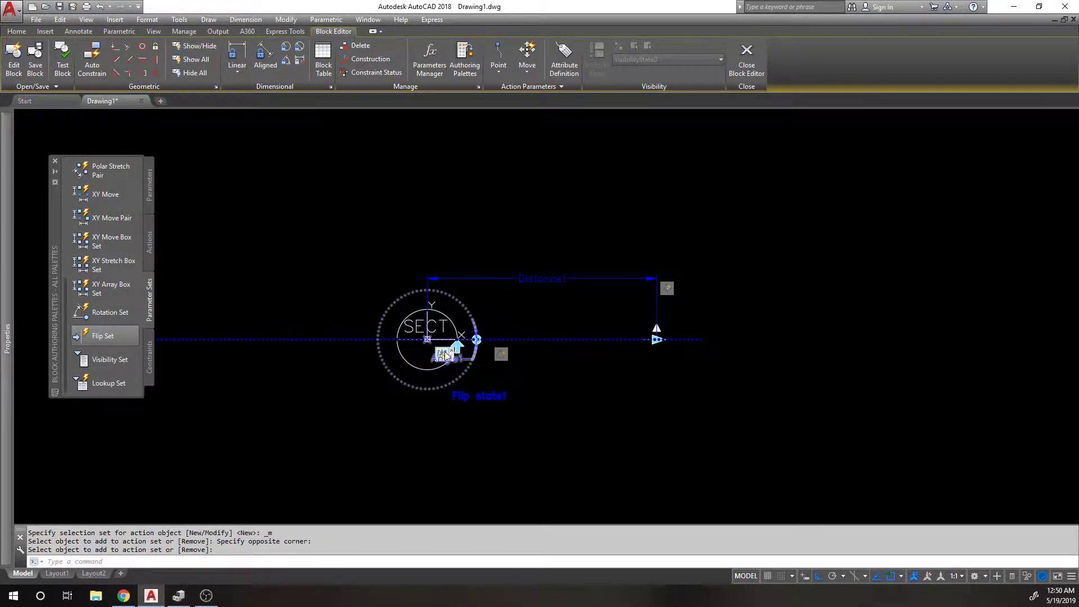
# Step: Reopen the flip action's options and dismiss them without changes
pyautogui.click(501, 354)
pyautogui.rightClick(501, 354)
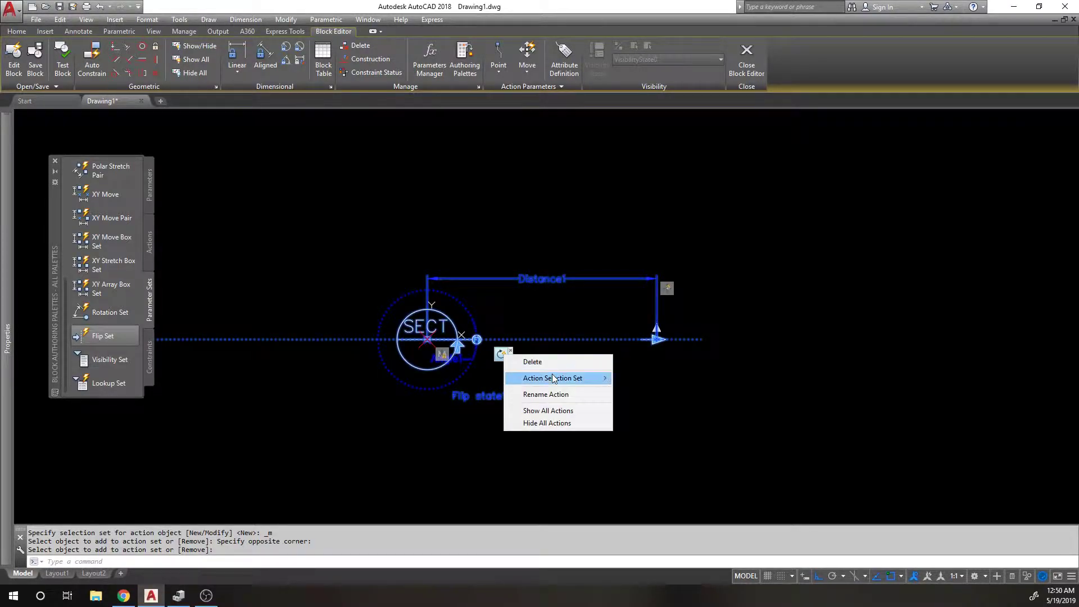
pyautogui.moveTo(553, 378)
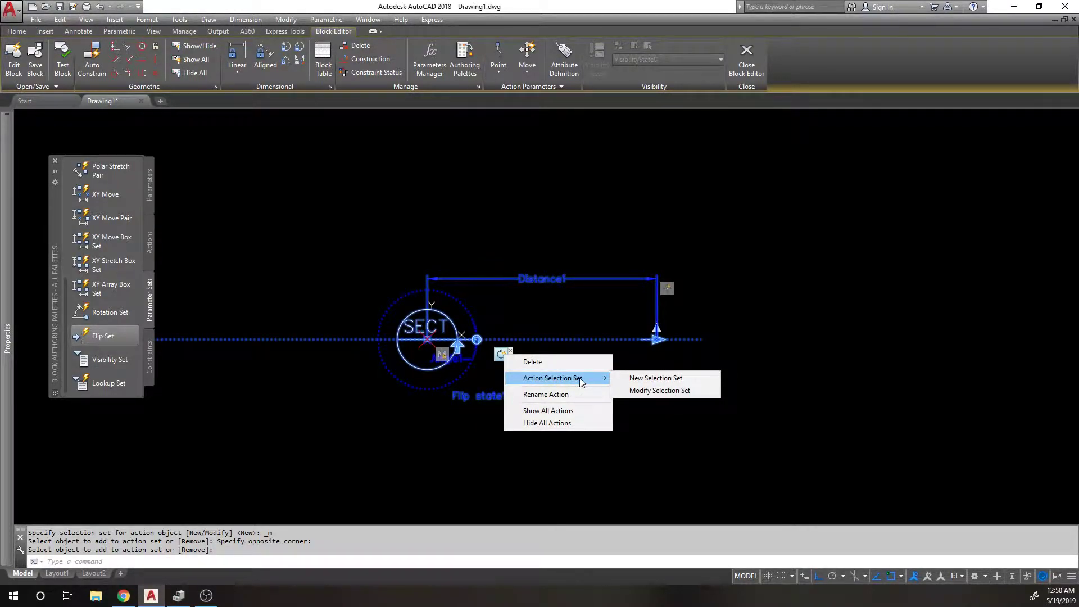
pyautogui.click(501, 358)
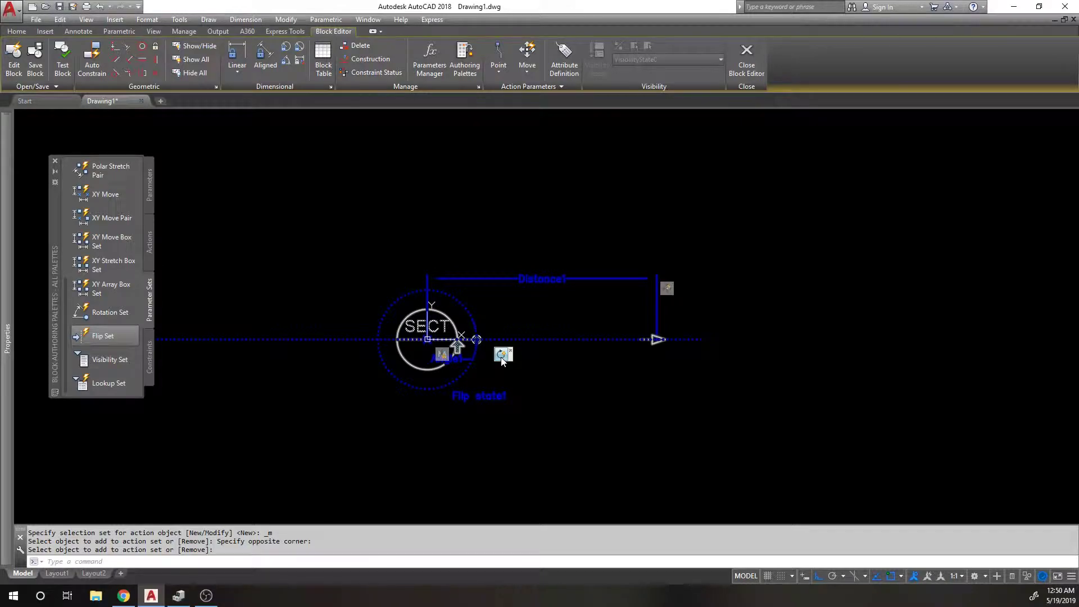
pyautogui.press('Escape')
pyautogui.press('Escape')
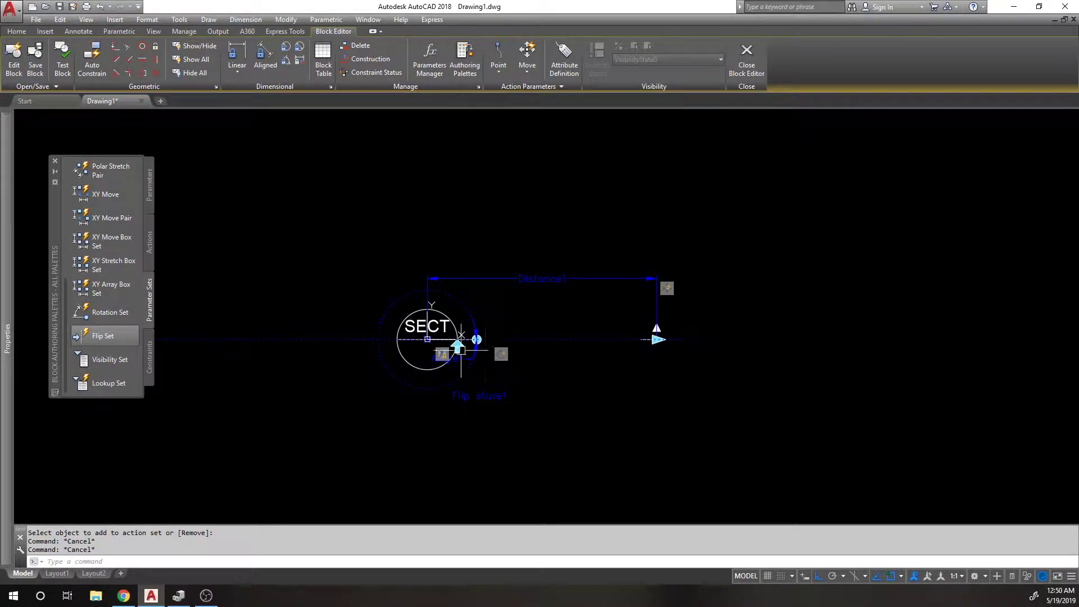
pyautogui.rightClick(442, 357)
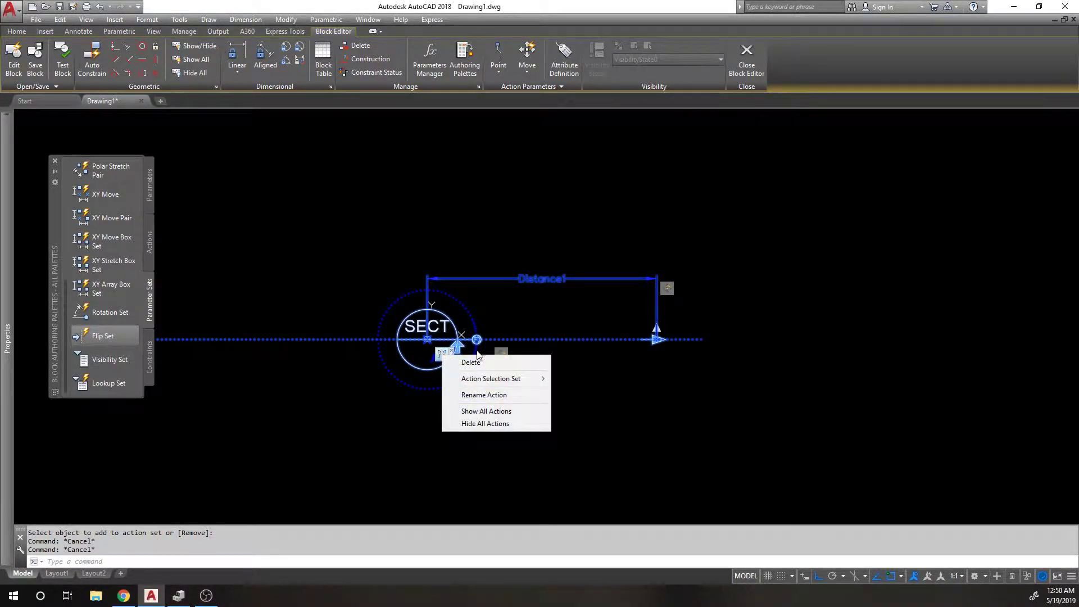
pyautogui.press('Escape')
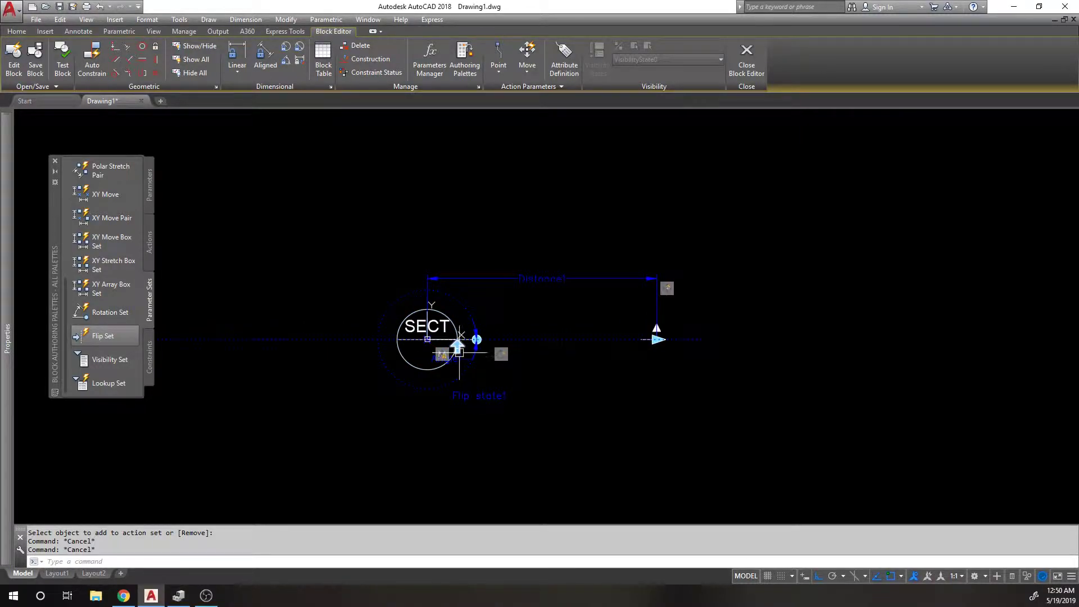
# Step: Reselect the flip action's objects with a crossing window catching 13 objects, then test the block
pyautogui.rightClick(442, 356)
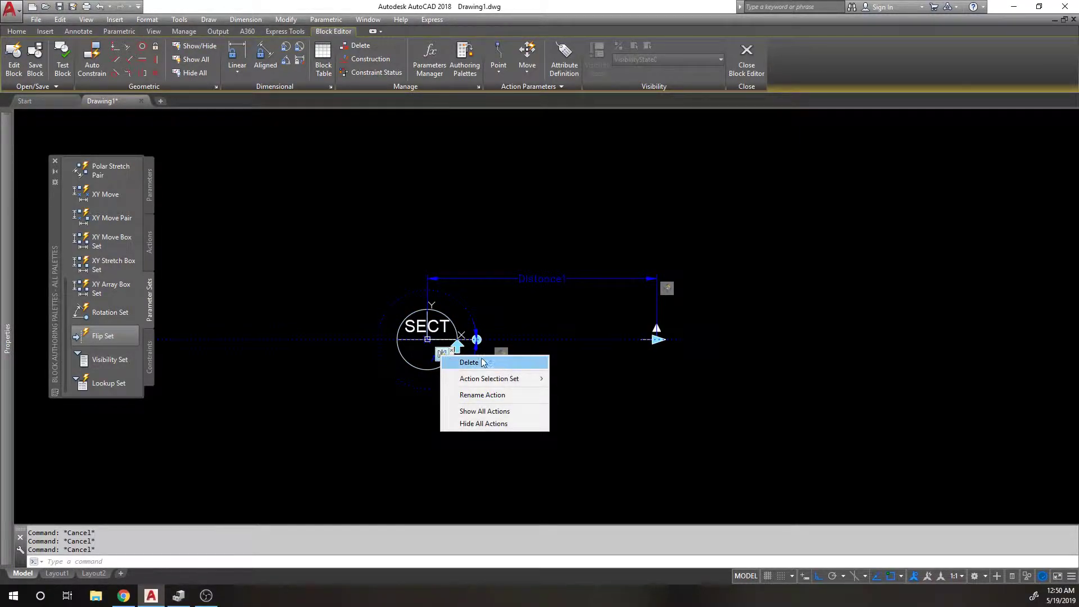
pyautogui.moveTo(523, 378)
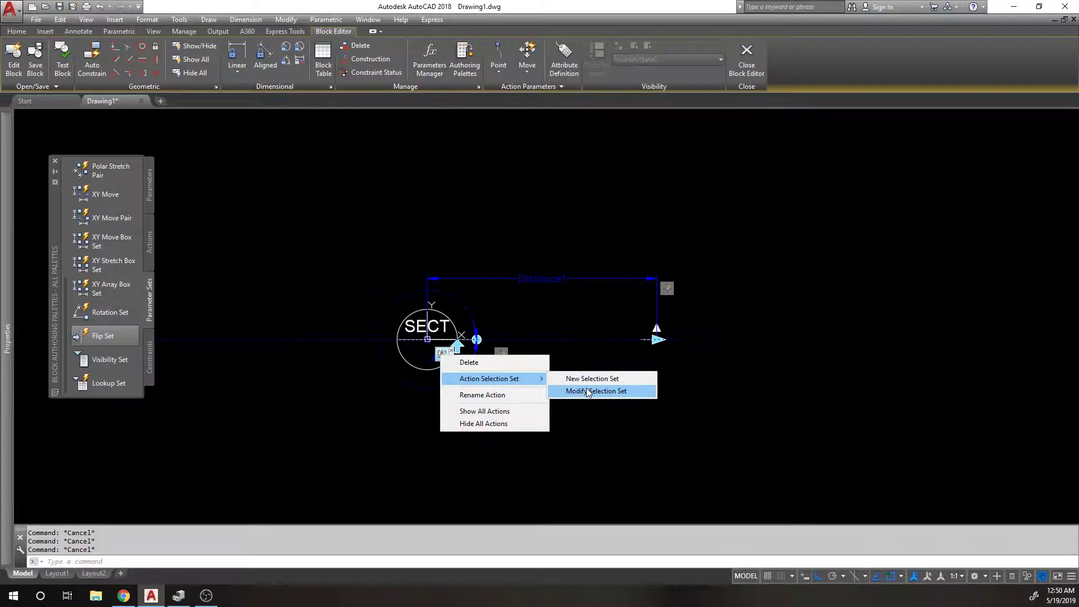
pyautogui.click(587, 392)
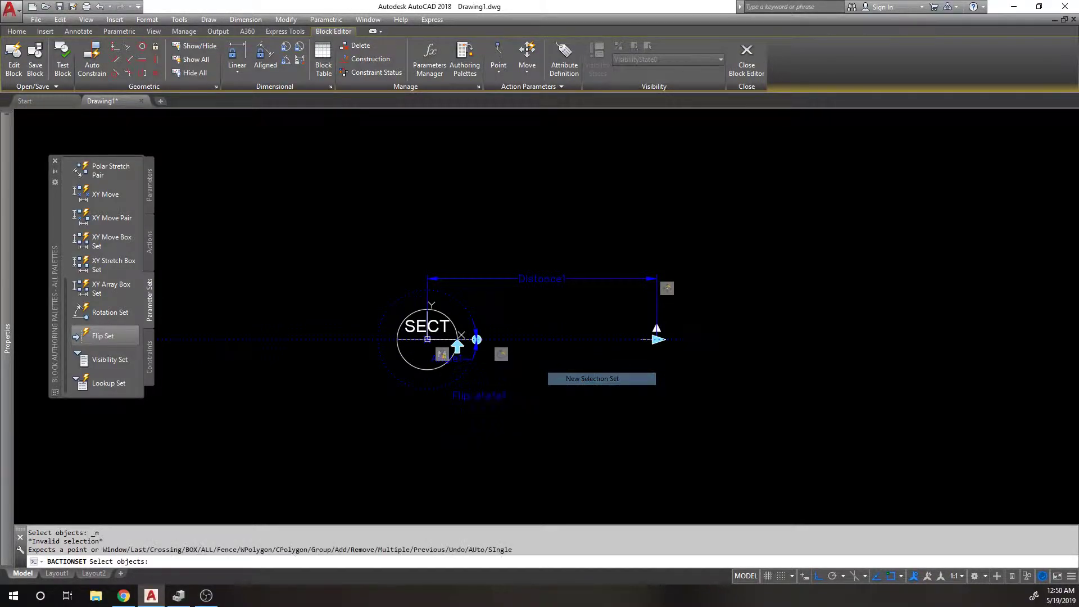
pyautogui.click(750, 410)
pyautogui.click(293, 207)
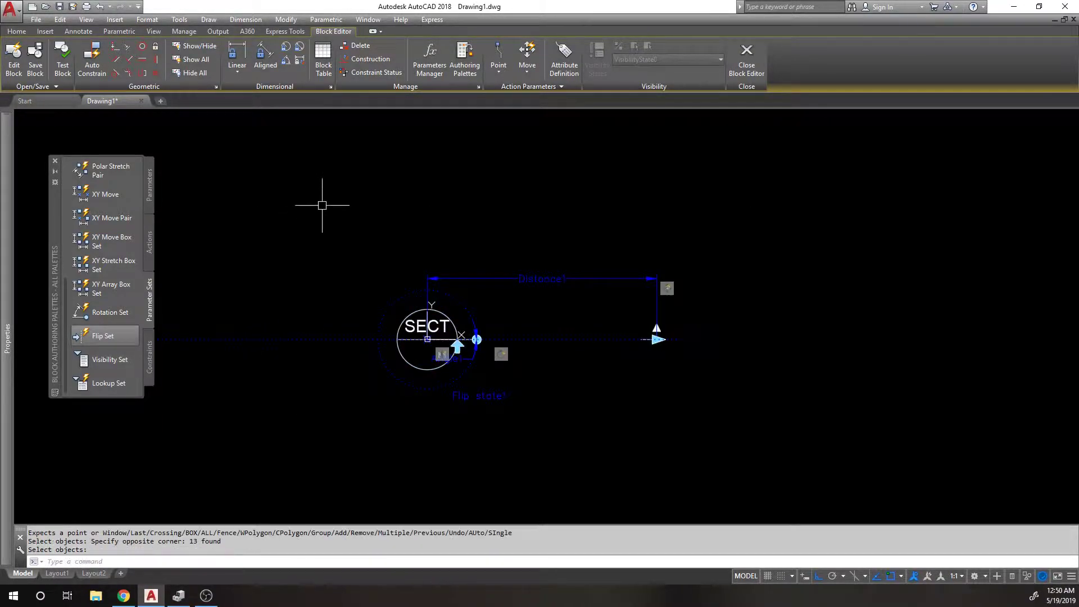
pyautogui.click(59, 64)
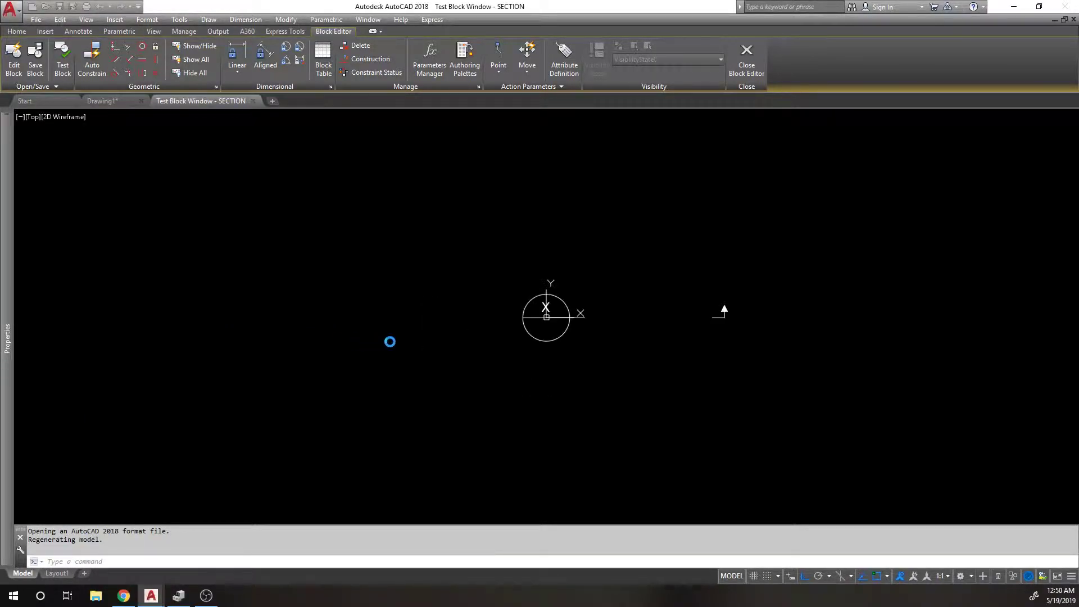
# Step: Select the test block instance, try editing its attributes, then cancel and clear the selection
pyautogui.click(525, 302)
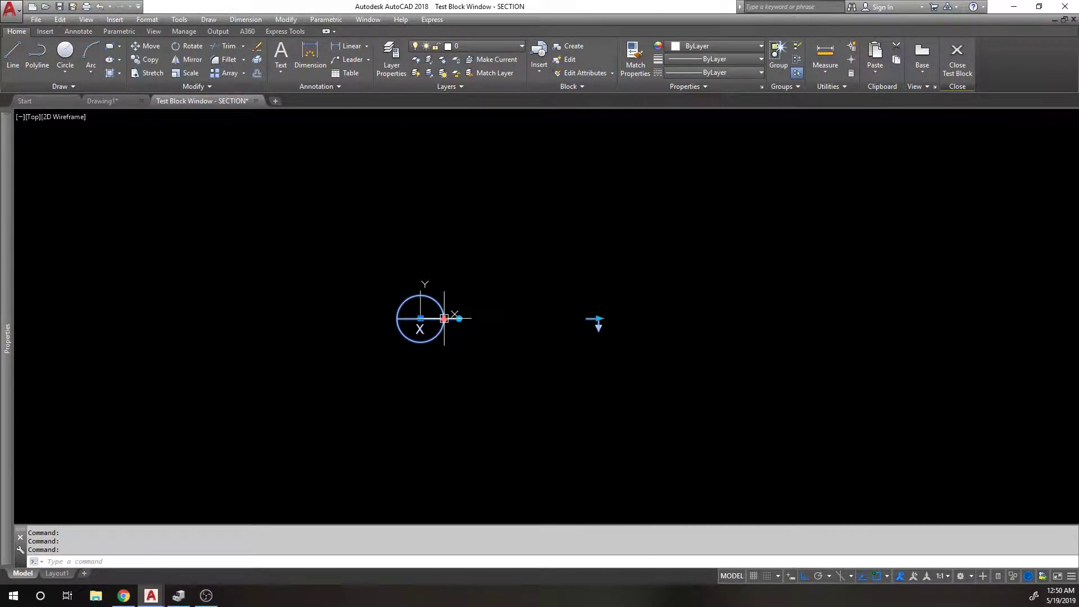
pyautogui.doubleClick(444, 318)
pyautogui.press('Escape')
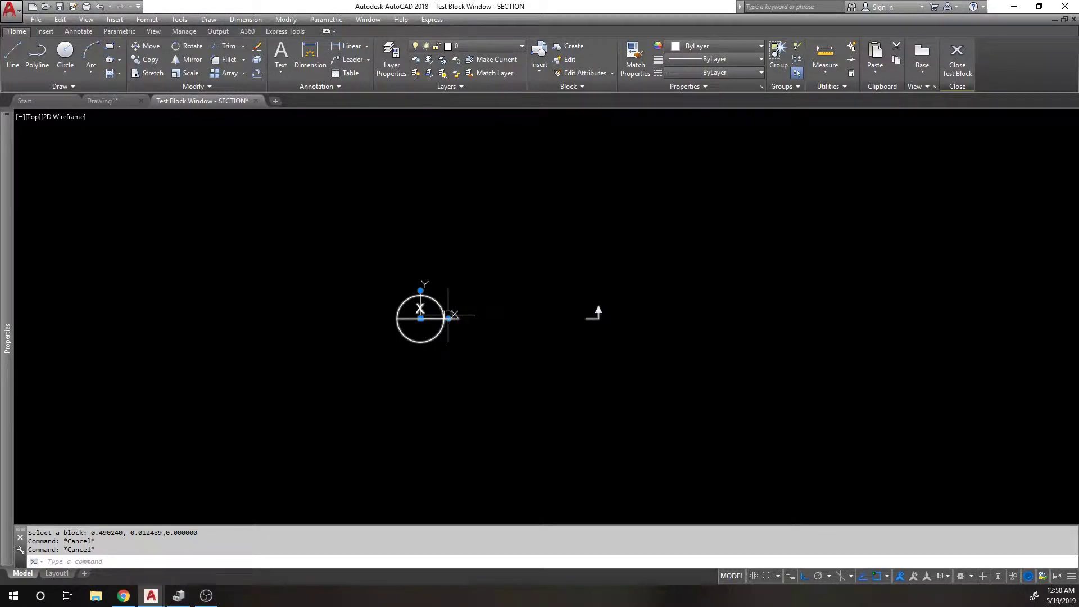
pyautogui.scroll(3, 438, 319)
pyautogui.scroll(-3, 441, 315)
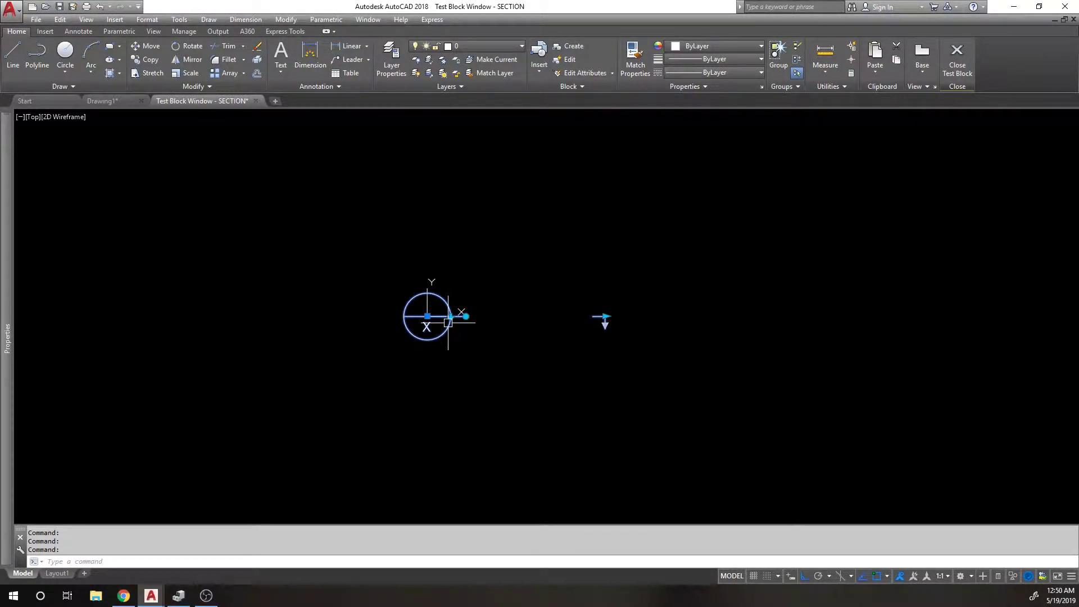
pyautogui.press('Escape')
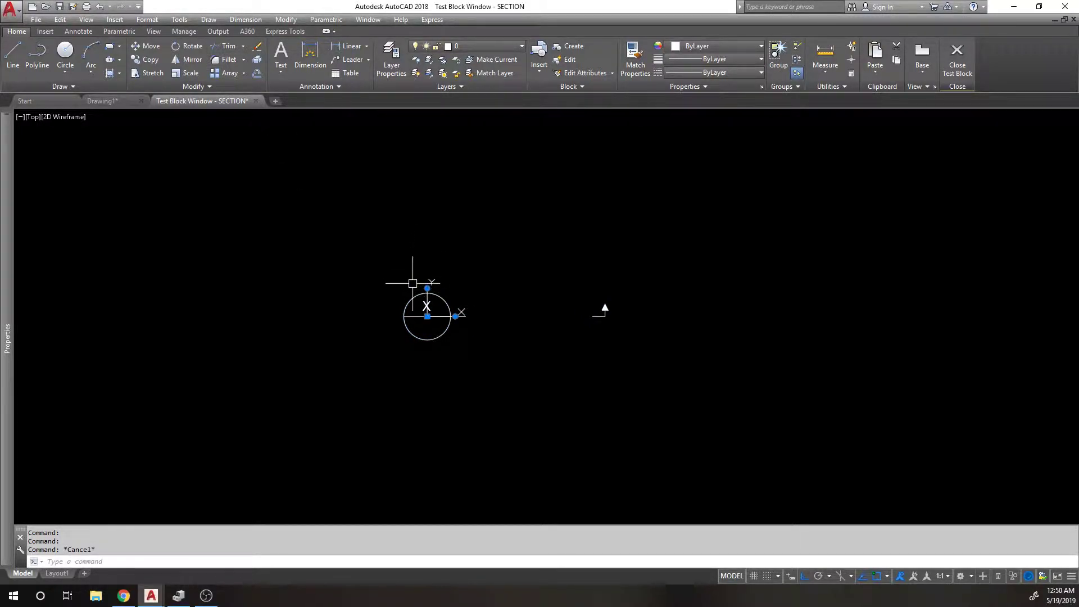
pyautogui.press('Escape')
# Step: Erase the test block with E and close the Test Block window
pyautogui.click(428, 306)
pyautogui.write('E')
pyautogui.press('Return')
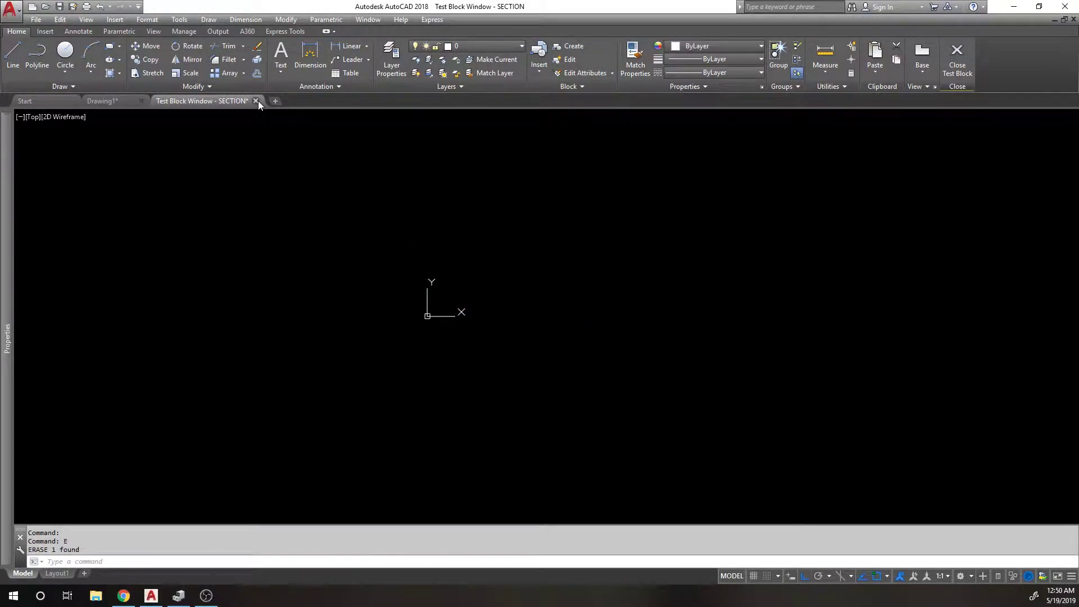
pyautogui.click(256, 100)
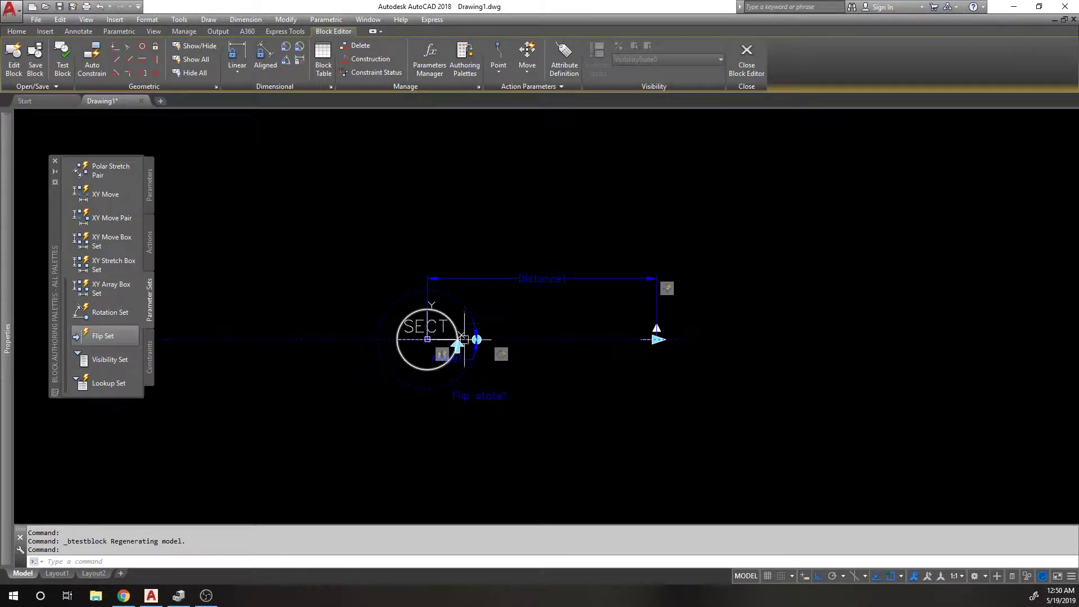
# Step: Remove the circle, the SECT text and the objects along the flip line from the flip action's set
pyautogui.rightClick(446, 353)
pyautogui.moveTo(493, 378)
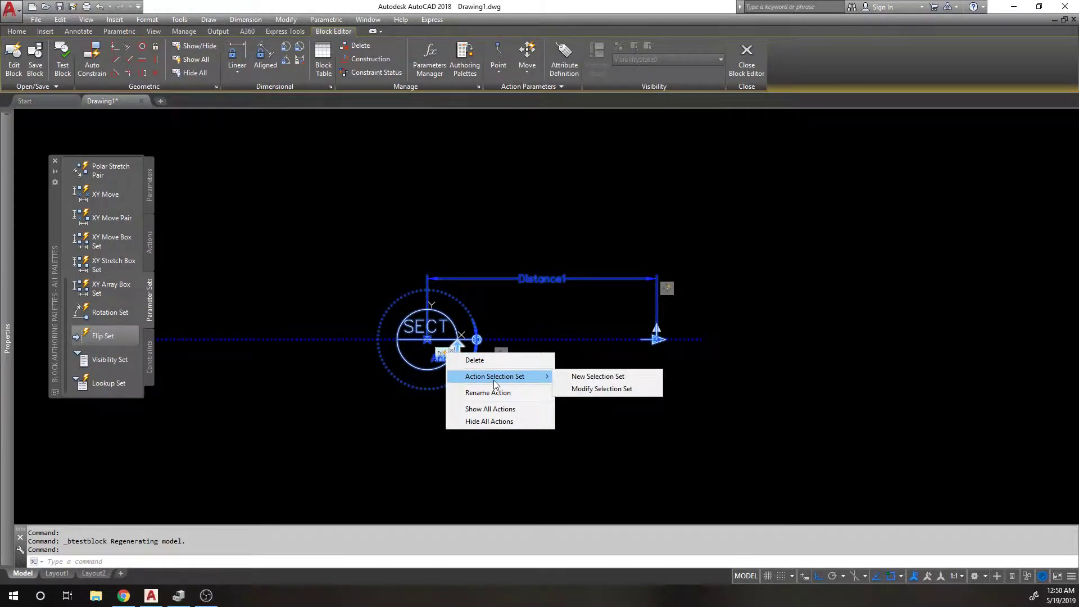
pyautogui.click(583, 389)
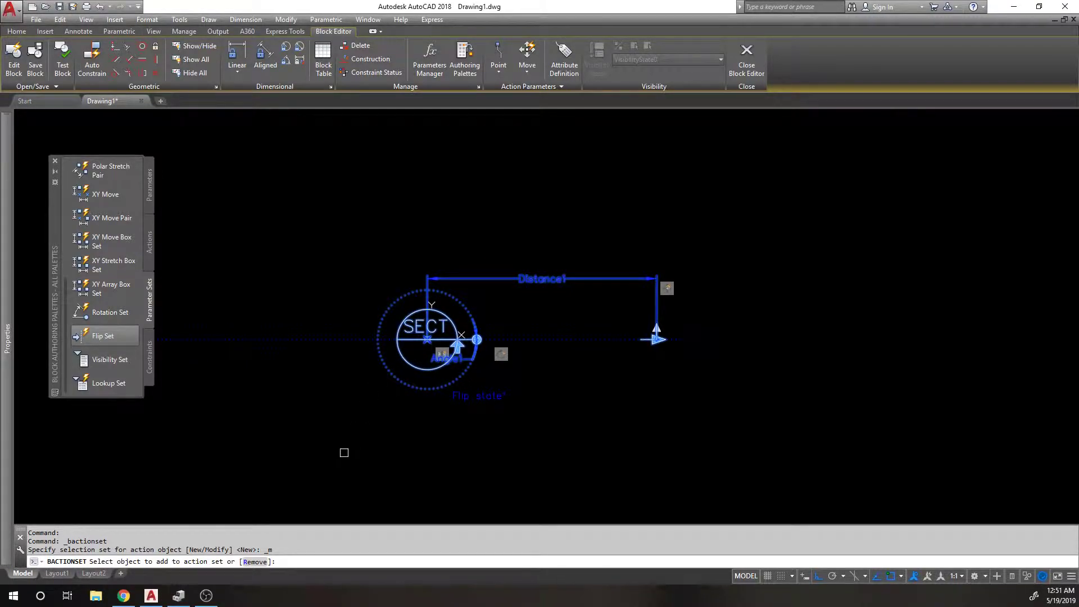
pyautogui.click(257, 562)
pyautogui.scroll(2, 410, 327)
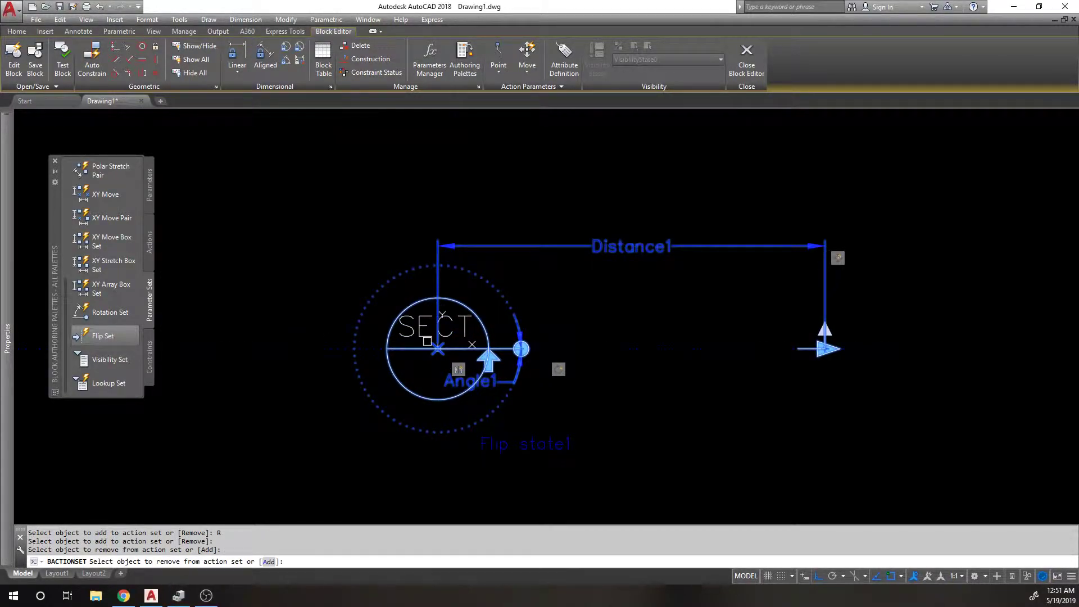
pyautogui.click(419, 301)
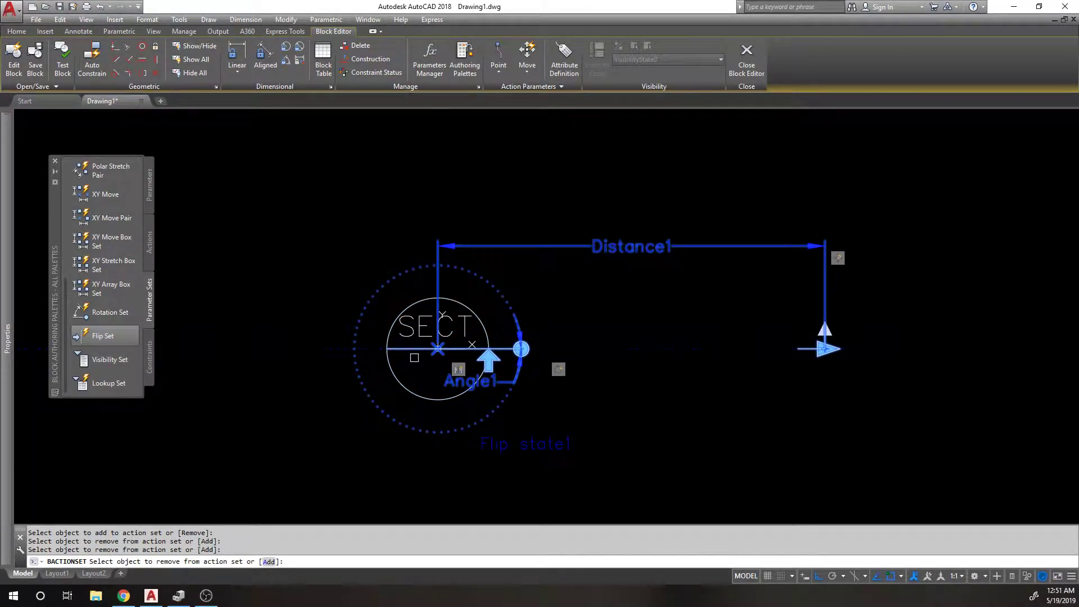
pyautogui.scroll(2, 380, 344)
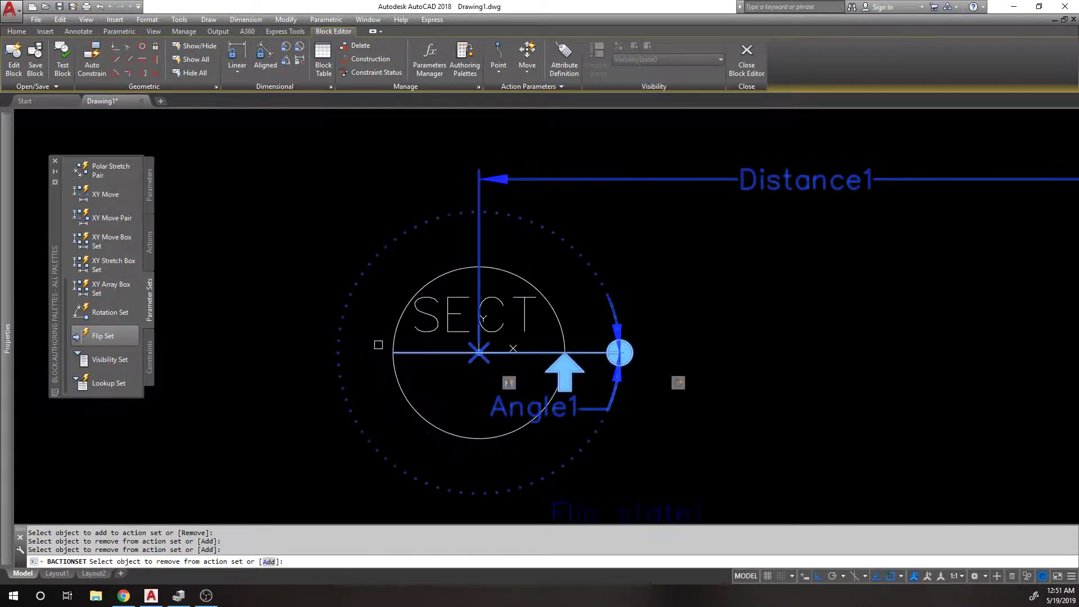
pyautogui.click(366, 341)
pyautogui.click(595, 354)
pyautogui.scroll(-2, 281, 304)
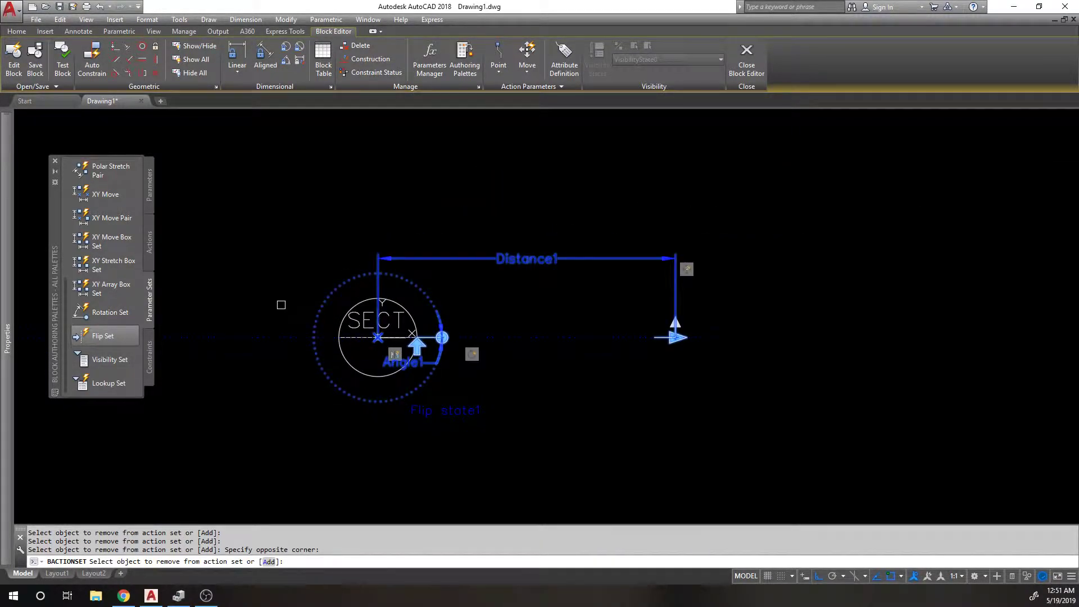
pyautogui.press('Return')
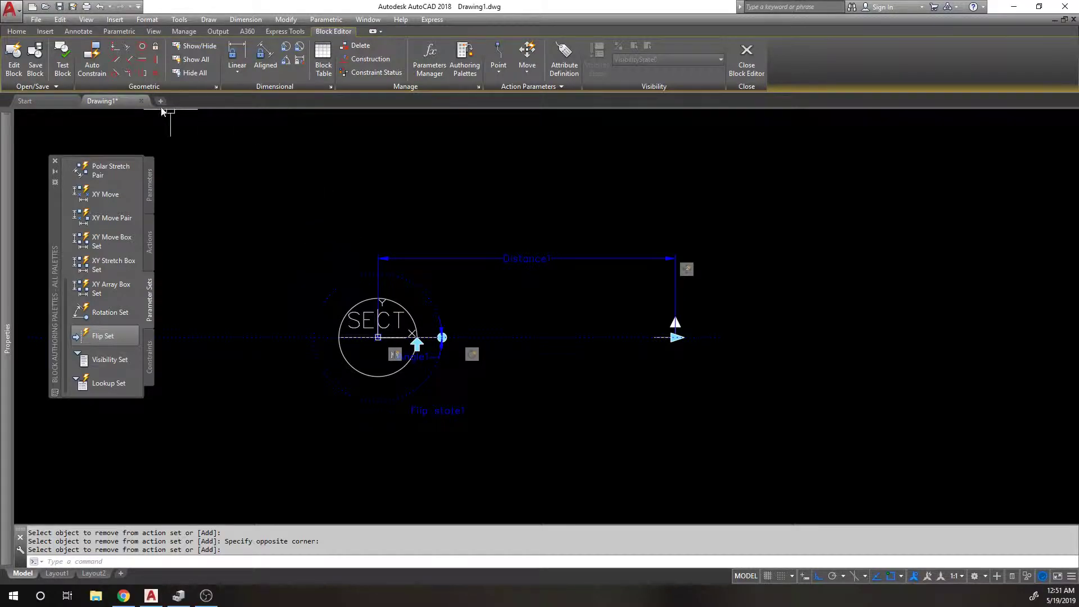
# Step: Open the SECTION block in a Test Block window and rotate the test marker
pyautogui.click(62, 62)
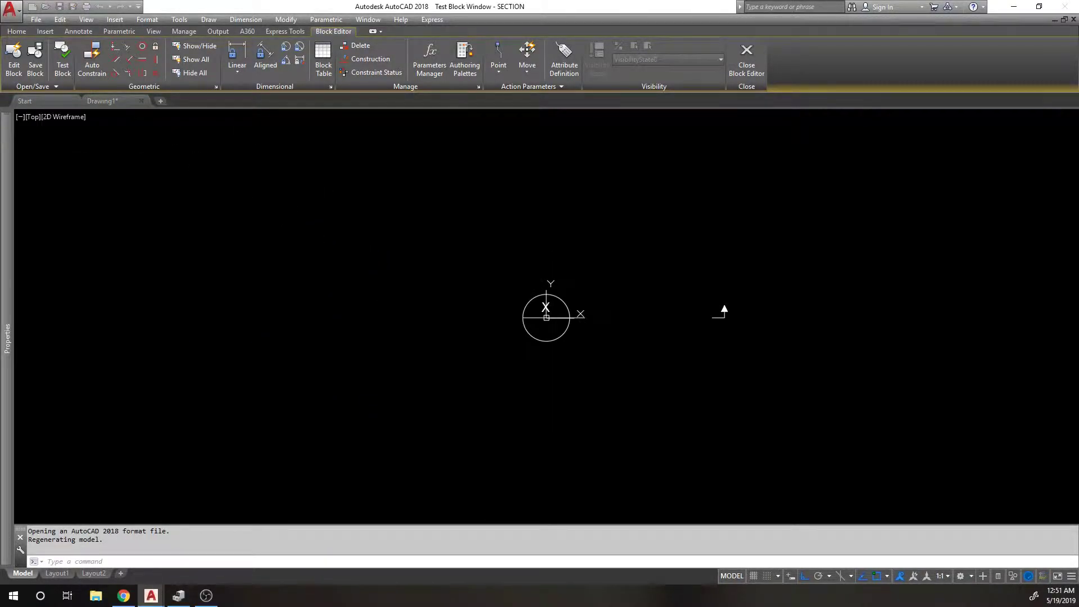
pyautogui.click(547, 308)
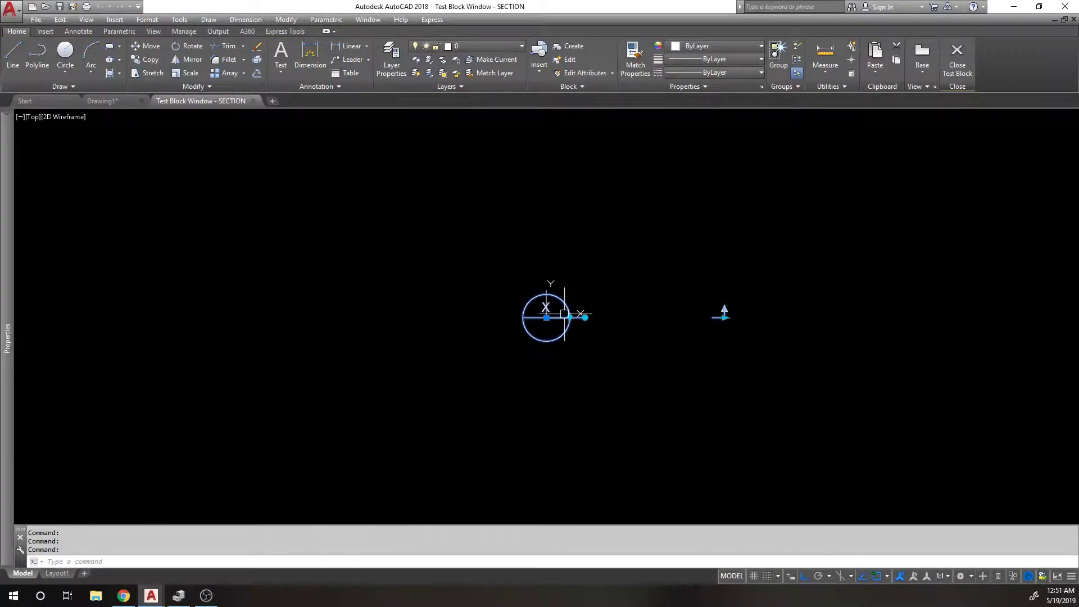
pyautogui.click(584, 319)
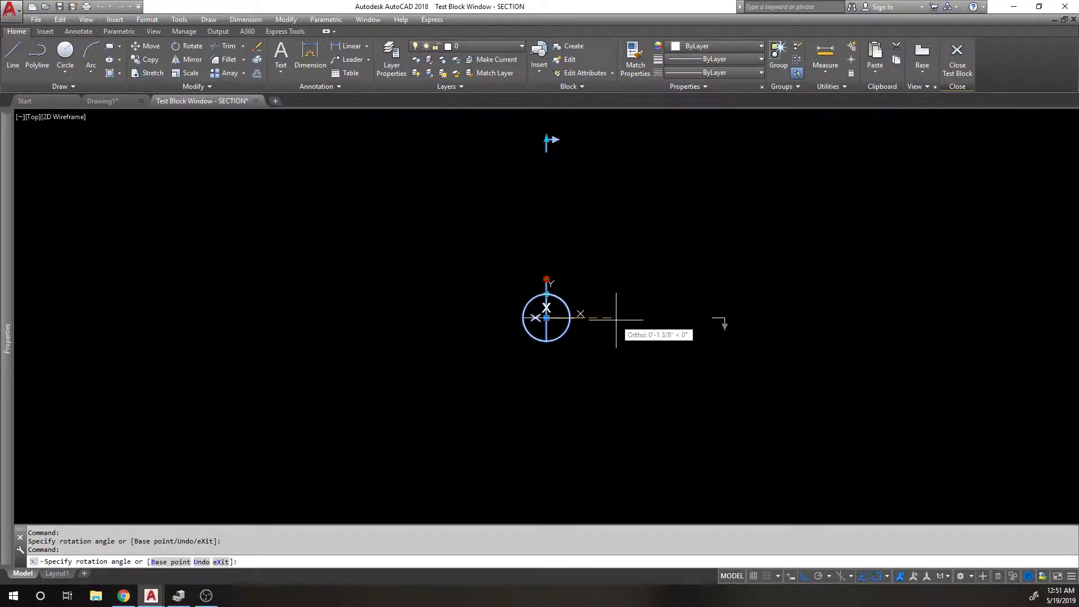
pyautogui.click(628, 349)
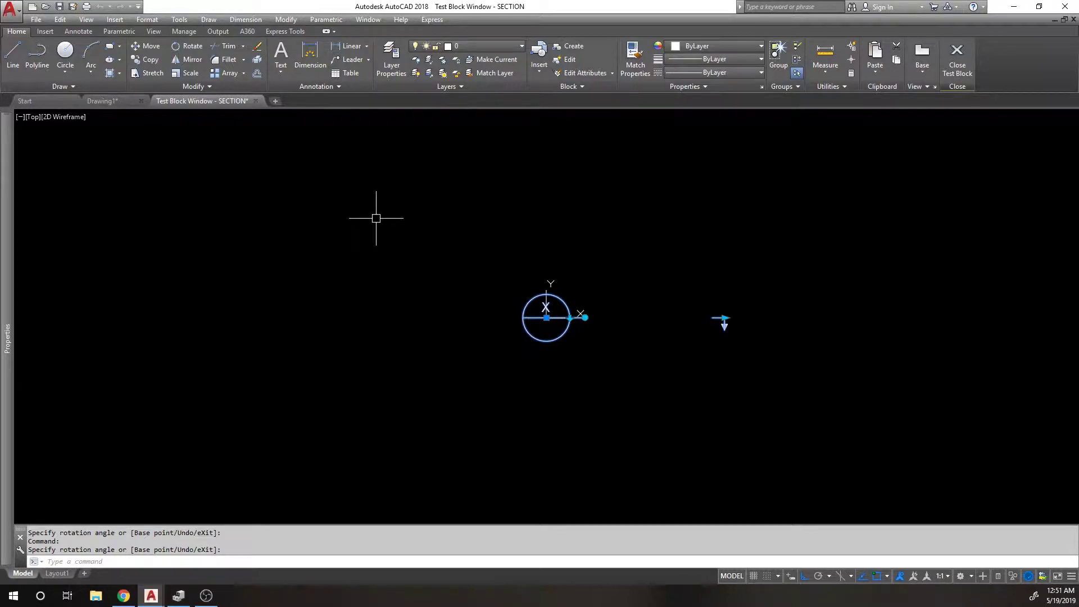
# Step: Close the test window and begin modifying the flip action's set, windowing the SECT text
pyautogui.click(256, 101)
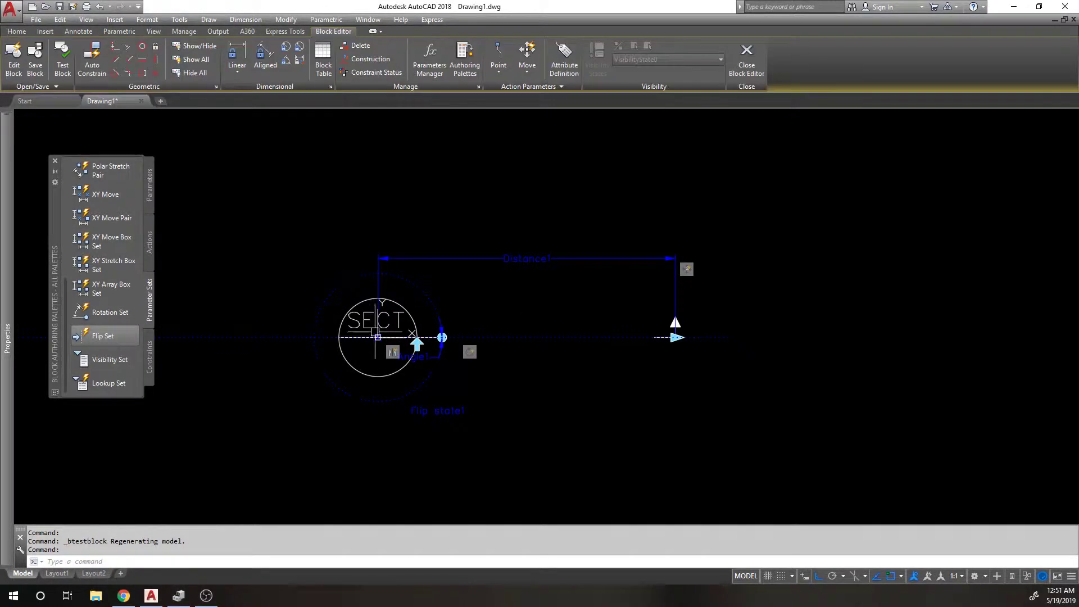
pyautogui.rightClick(474, 352)
pyautogui.moveTo(499, 371)
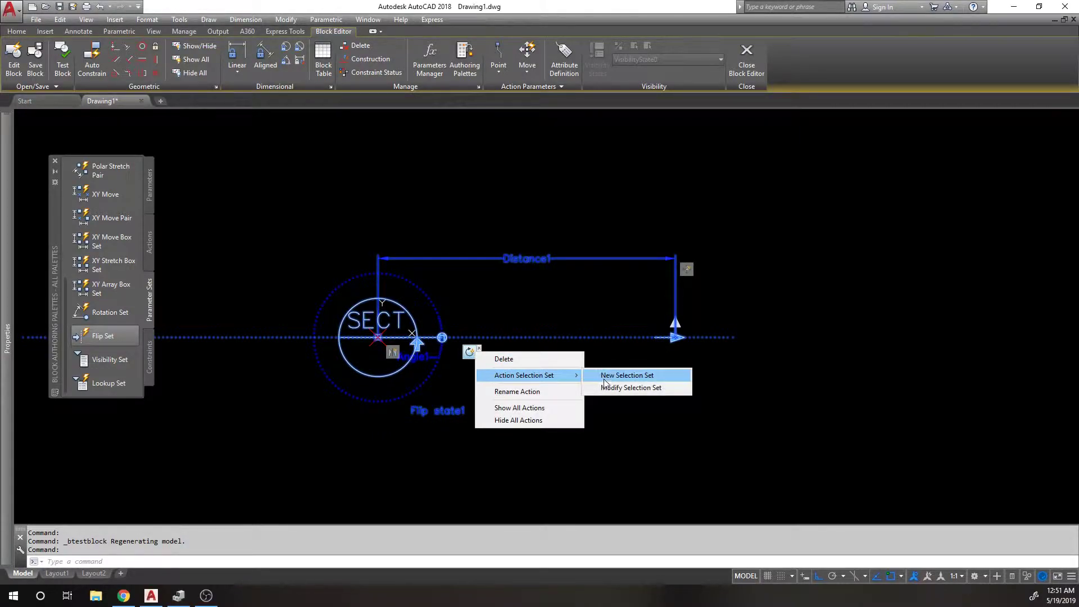
pyautogui.click(629, 388)
pyautogui.scroll(2, 352, 319)
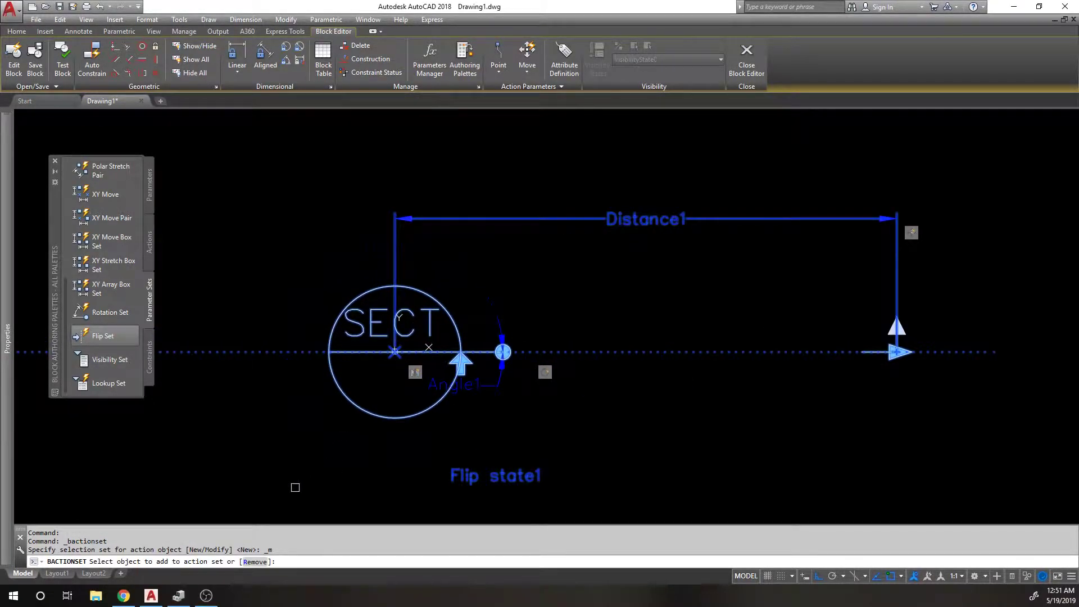
pyautogui.scroll(1, 356, 368)
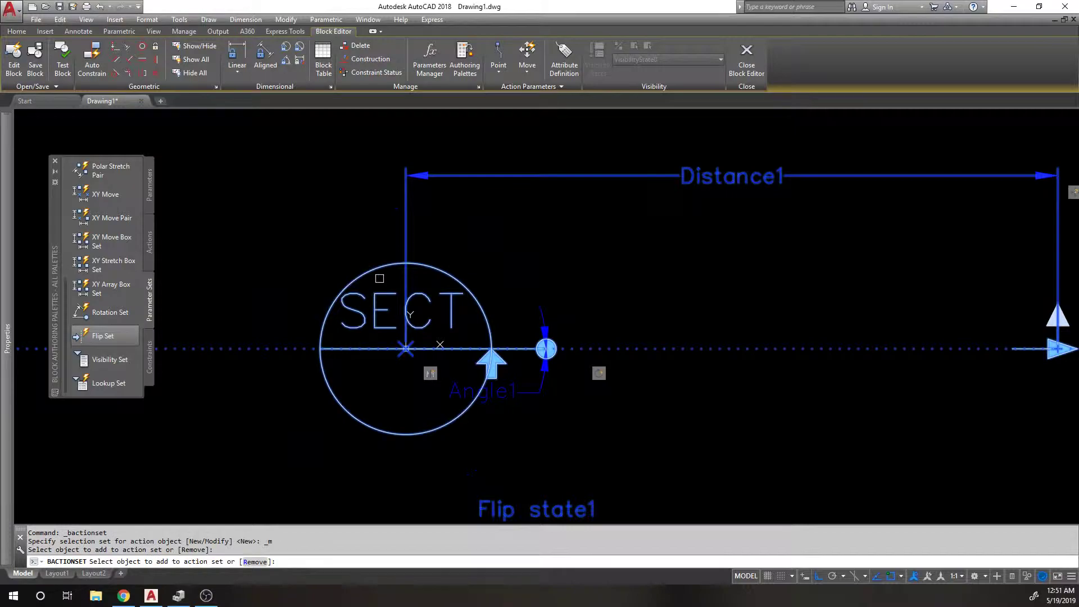
pyautogui.click(381, 293)
pyautogui.click(325, 239)
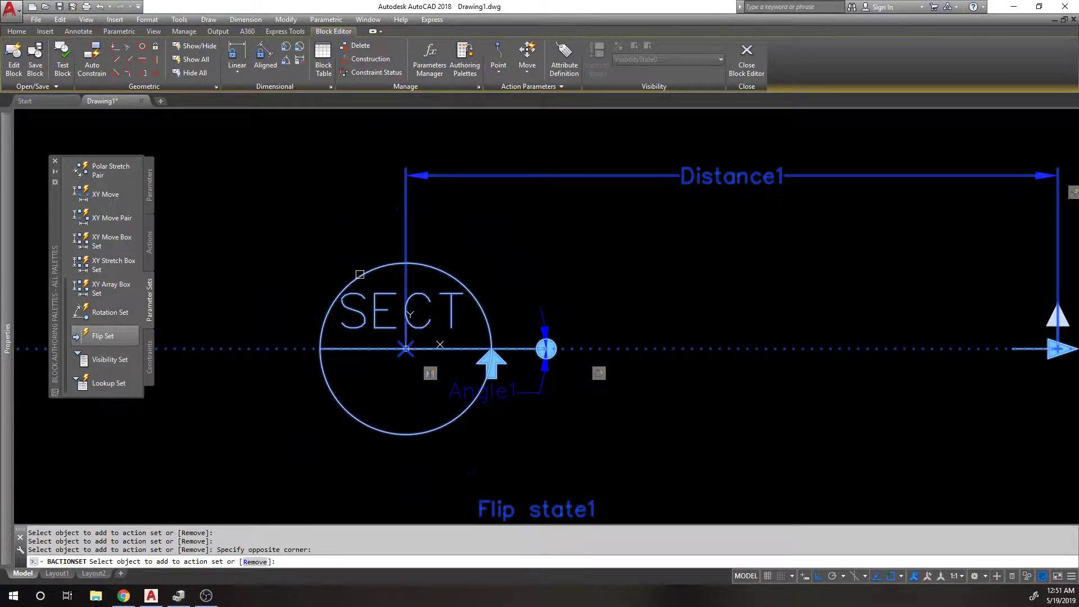
# Step: Remove SECT, the circle and the objects along the centre line from the flip action
pyautogui.click(254, 562)
pyautogui.click(392, 245)
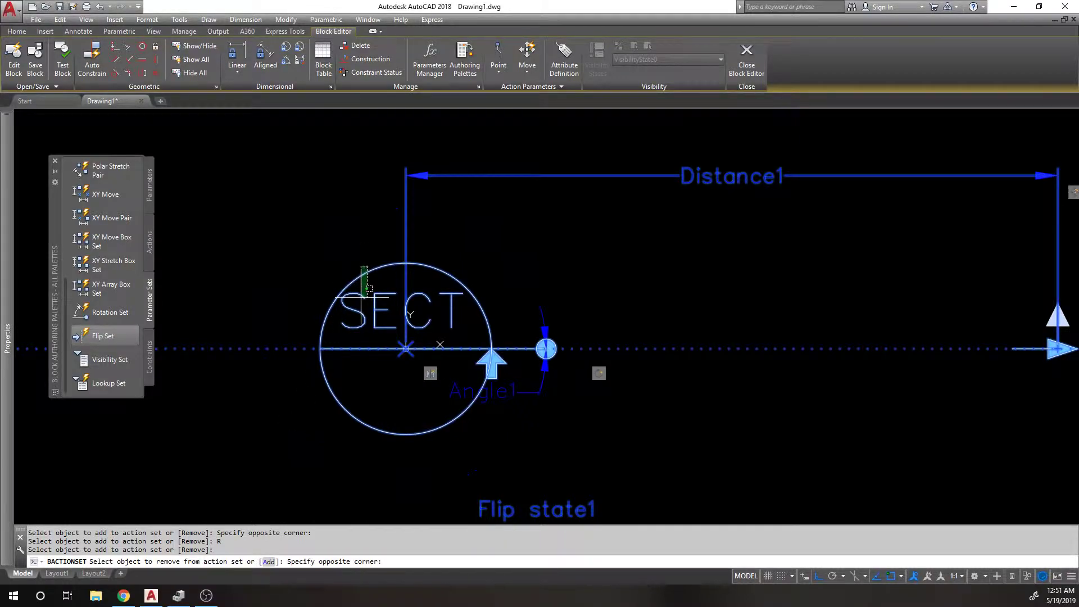
pyautogui.click(299, 333)
pyautogui.click(300, 338)
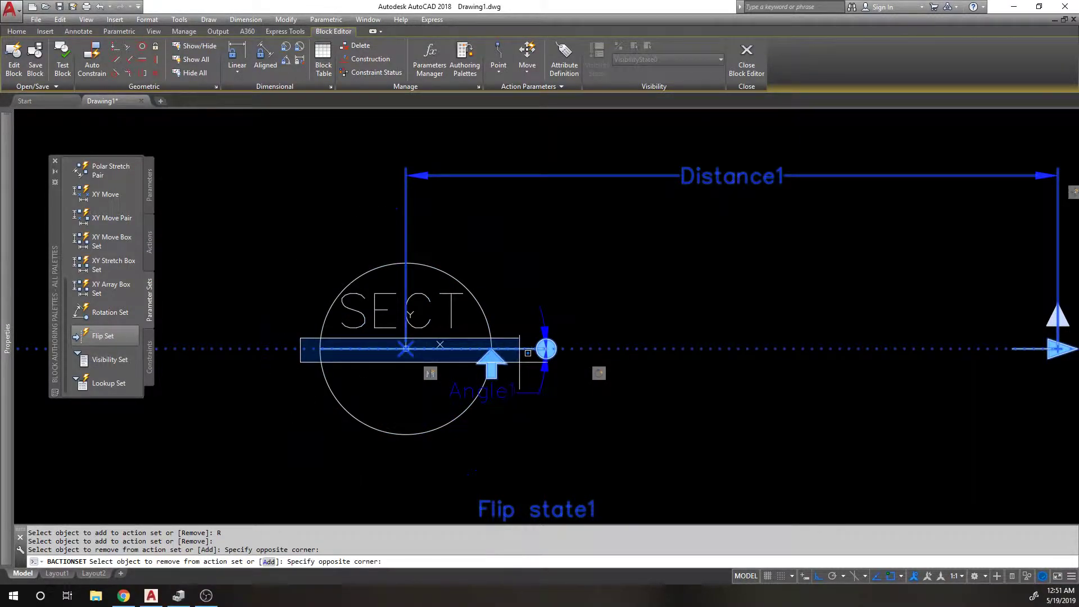
pyautogui.click(543, 362)
pyautogui.scroll(-3, 287, 269)
pyautogui.press('Return')
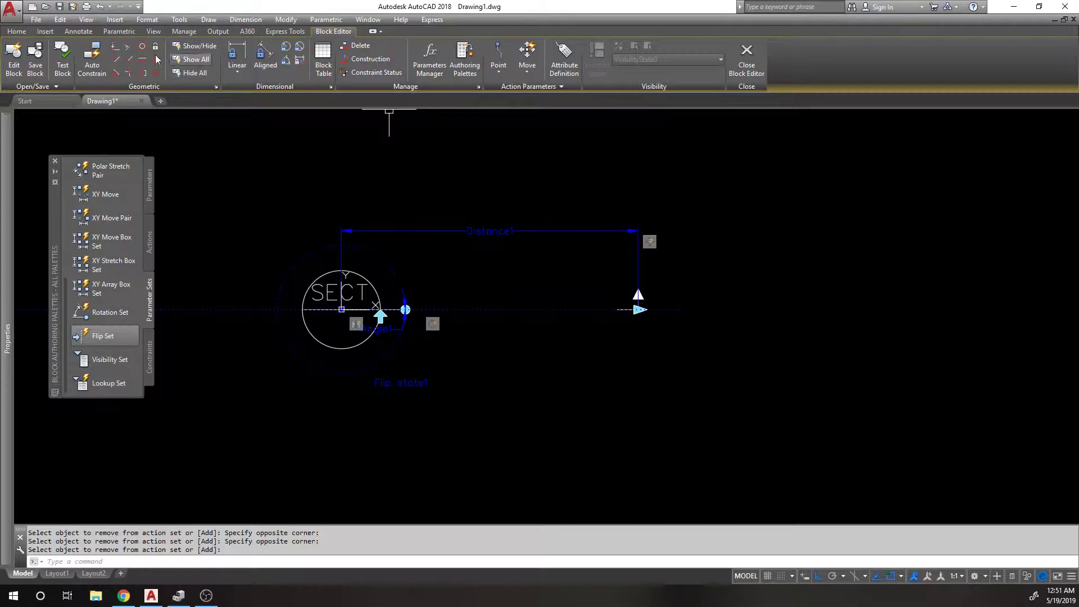
# Step: Test the SECTION block, rotating the marker and flipping its arrow back and forth
pyautogui.click(59, 65)
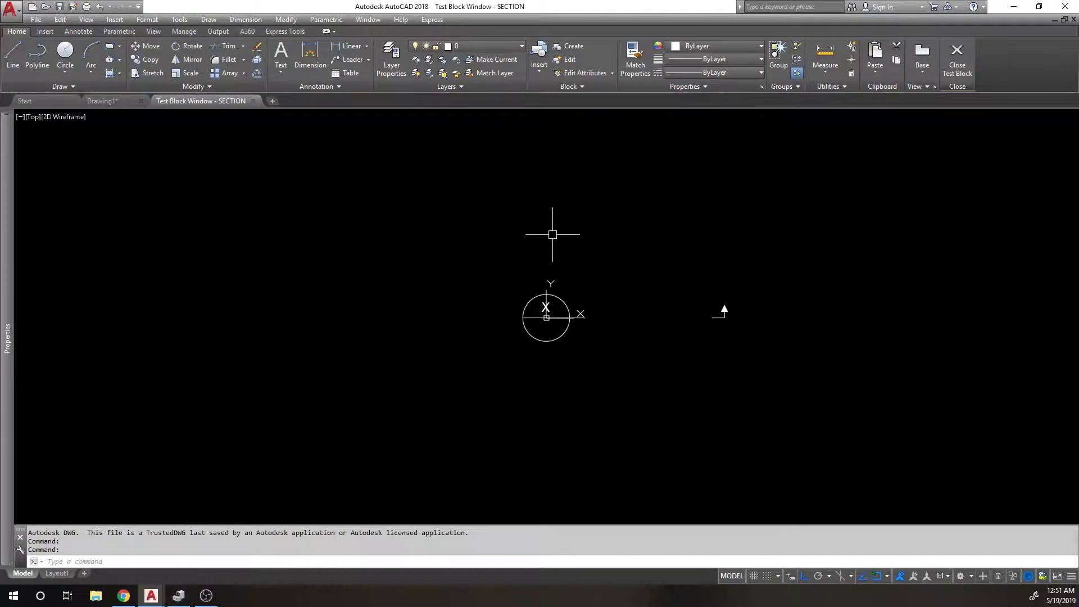
pyautogui.click(511, 304)
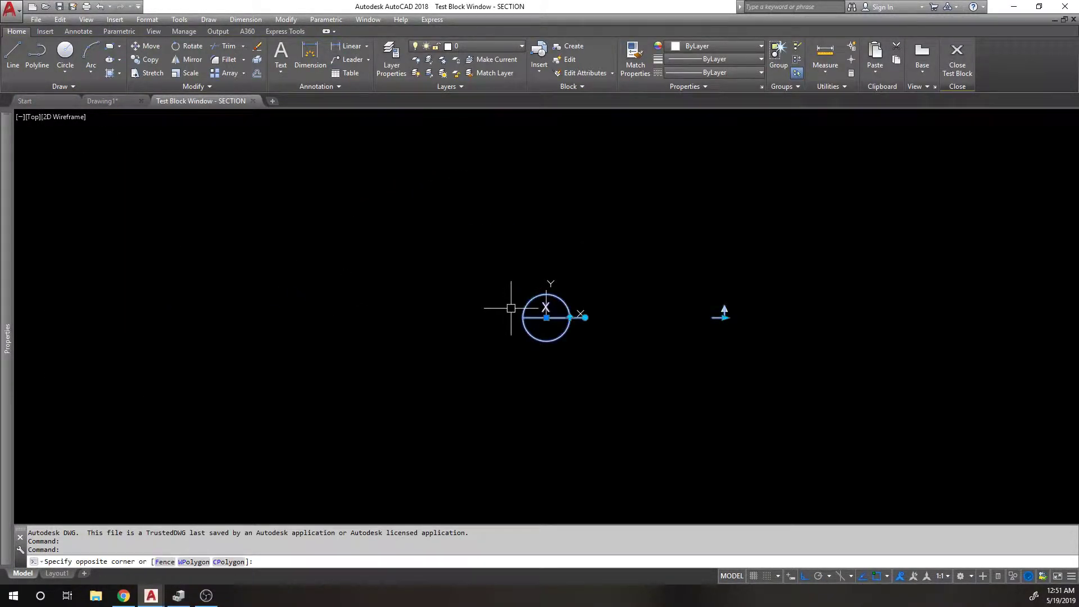
pyautogui.click(569, 318)
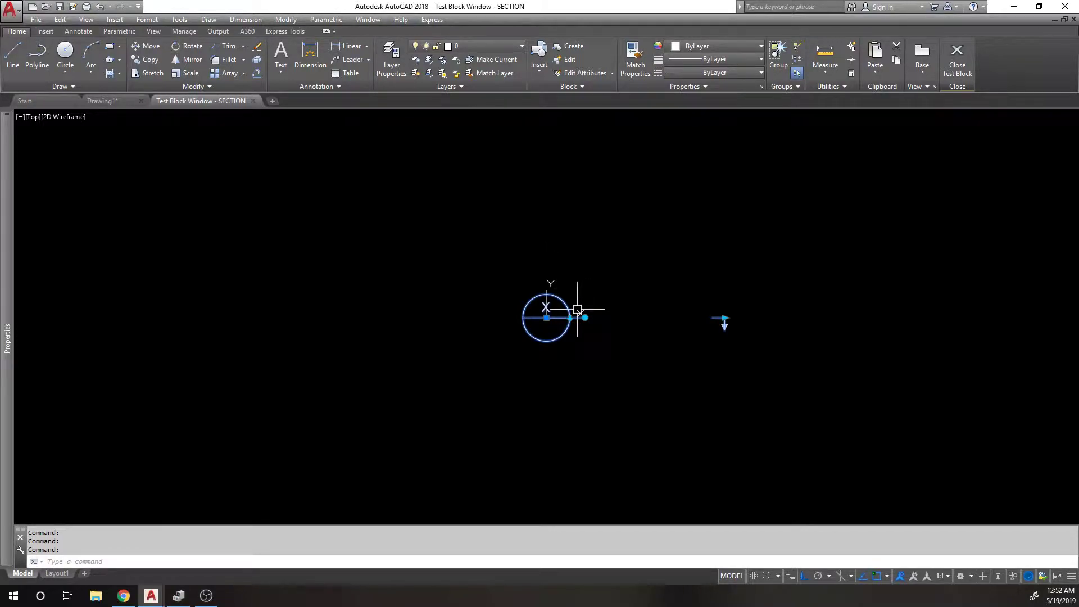
pyautogui.click(585, 319)
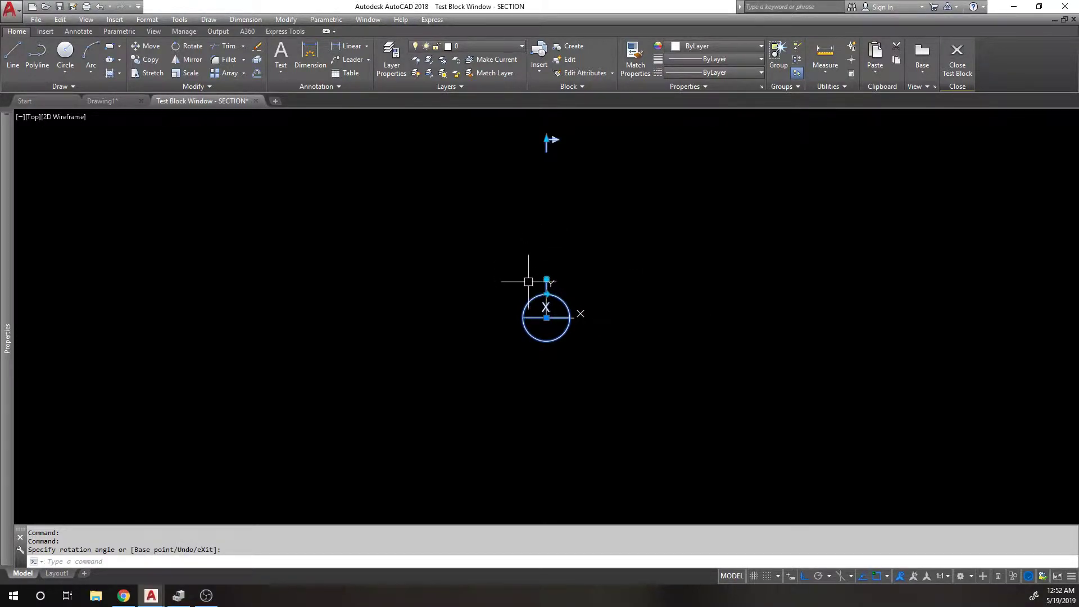
pyautogui.click(546, 294)
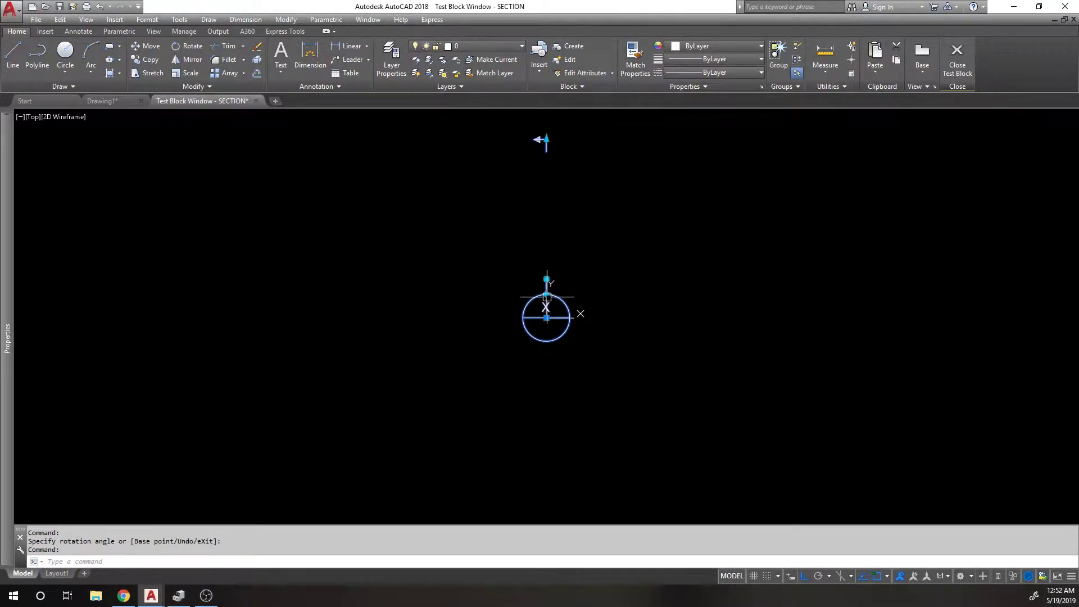
pyautogui.click(546, 294)
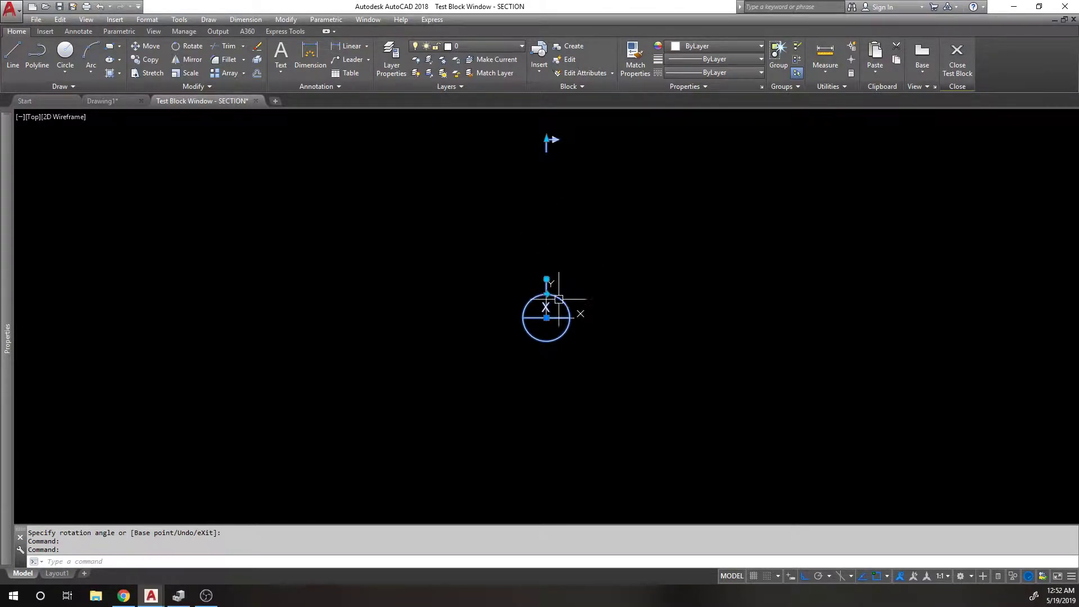
pyautogui.click(546, 279)
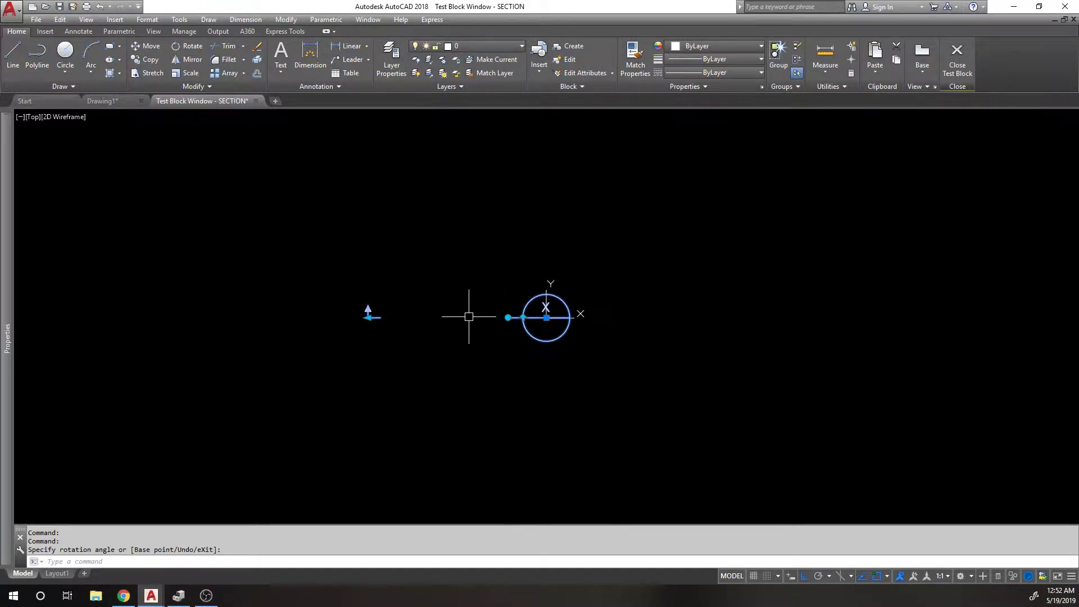
pyautogui.click(523, 317)
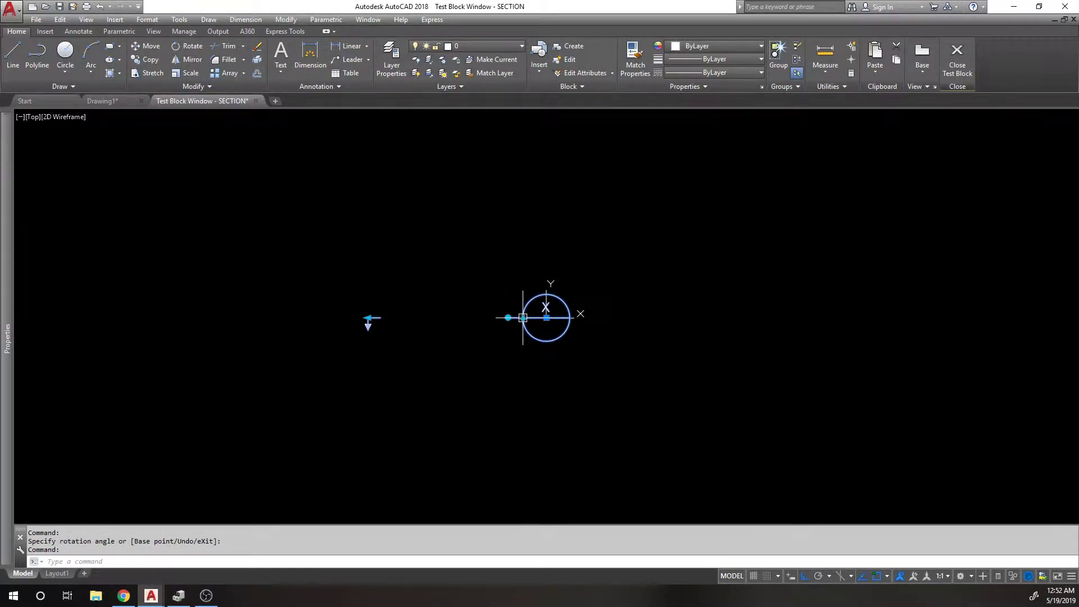
pyautogui.click(522, 318)
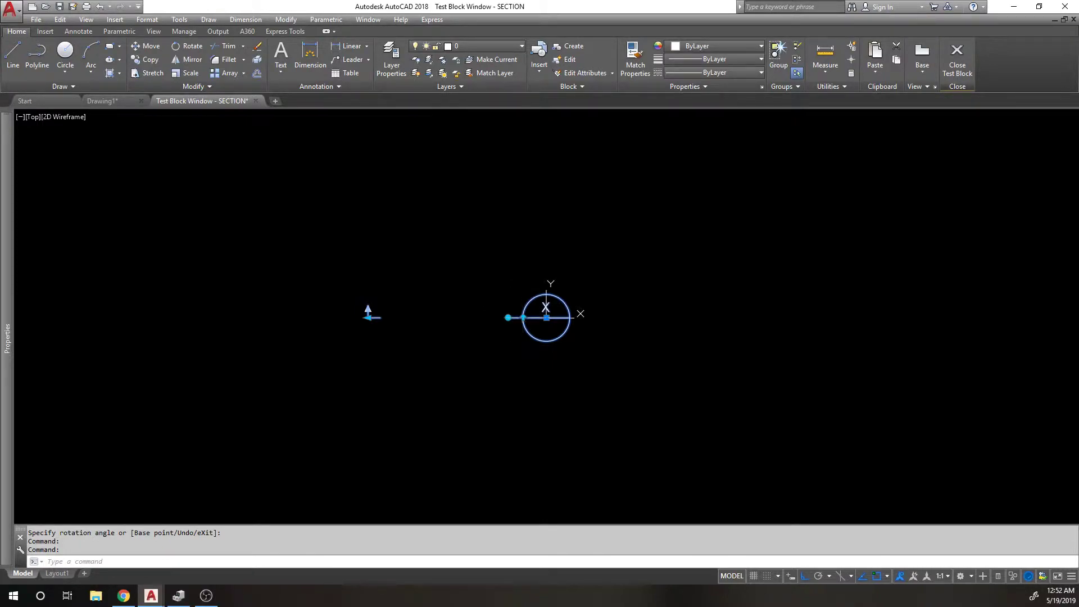
pyautogui.click(507, 318)
# Step: Reposition the arrow and rotate the marker diagonally down-right with Ortho off
pyautogui.click(368, 318)
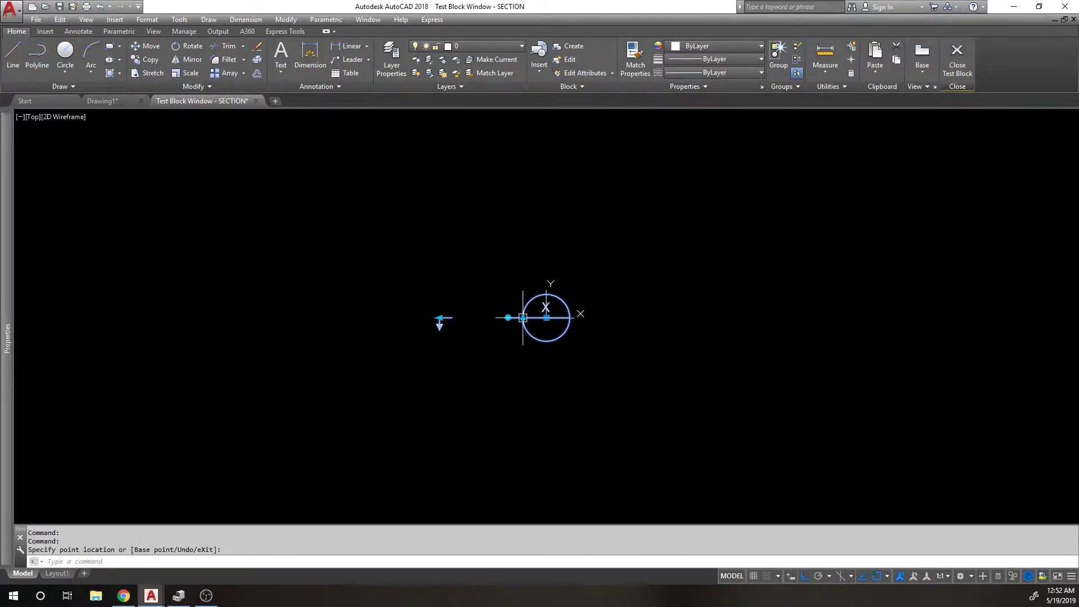
pyautogui.click(523, 318)
pyautogui.click(439, 318)
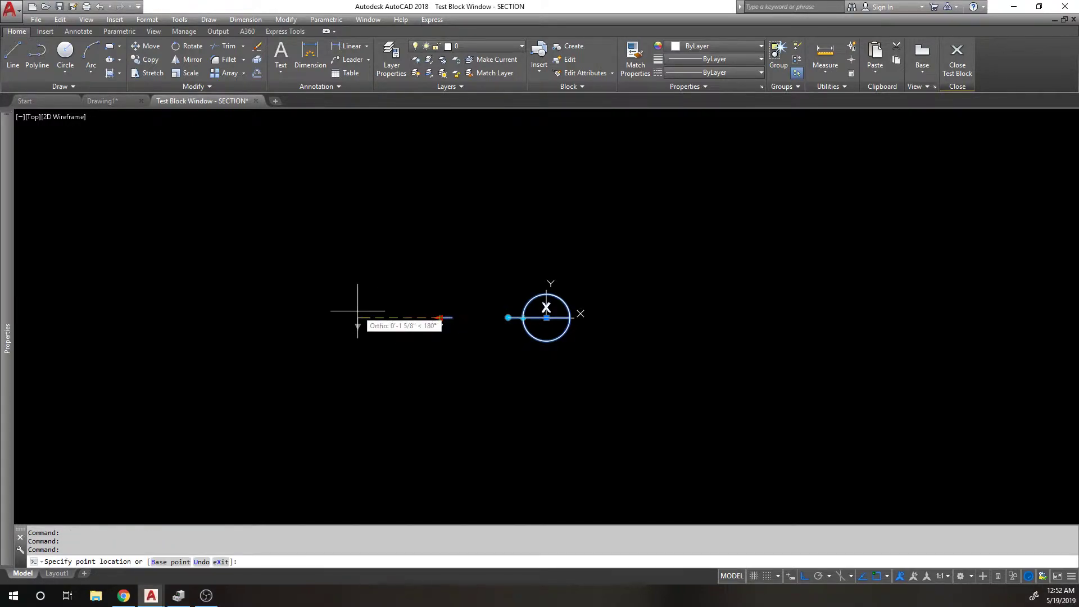
pyautogui.click(359, 318)
pyautogui.click(508, 317)
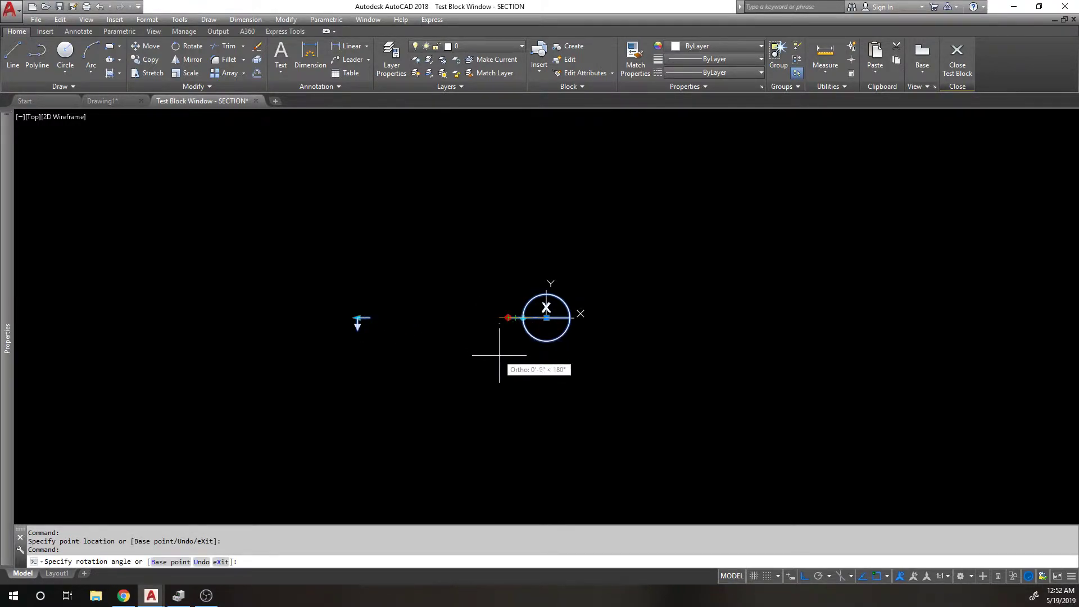
pyautogui.press('F8')
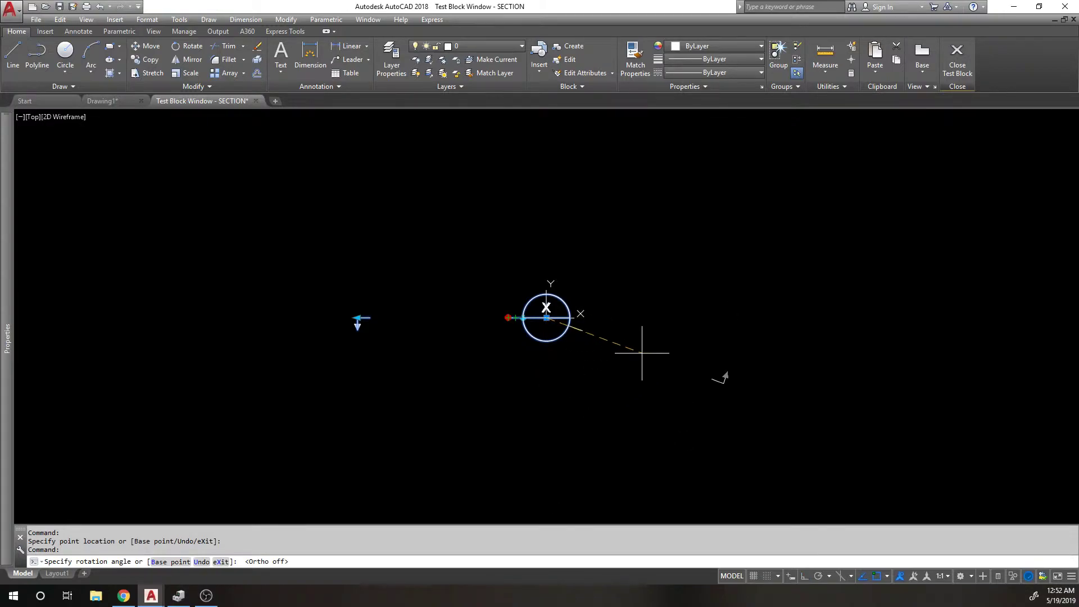
pyautogui.click(633, 371)
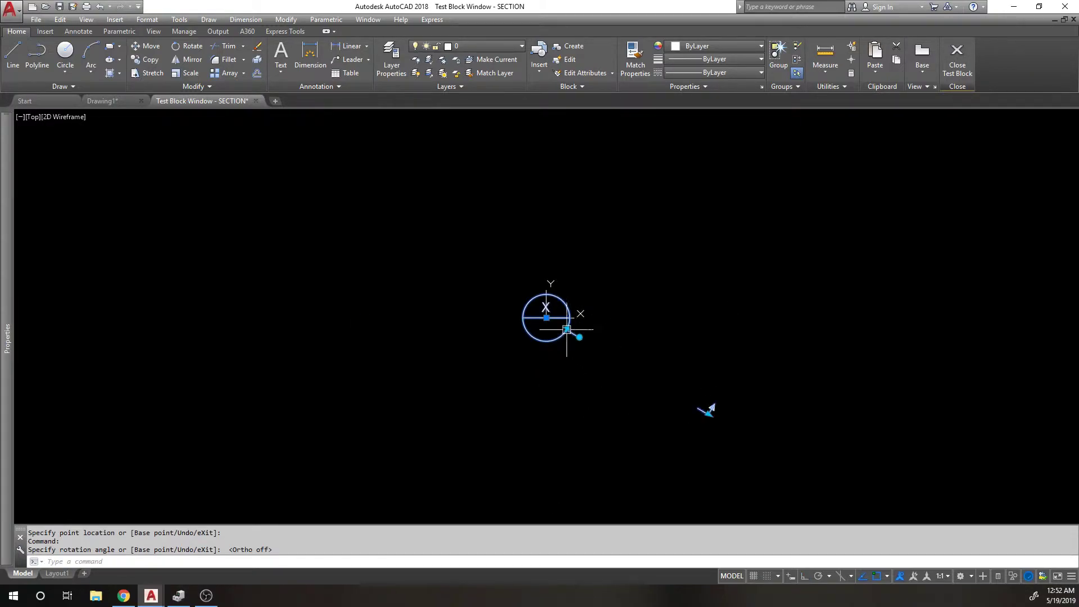
pyautogui.click(706, 410)
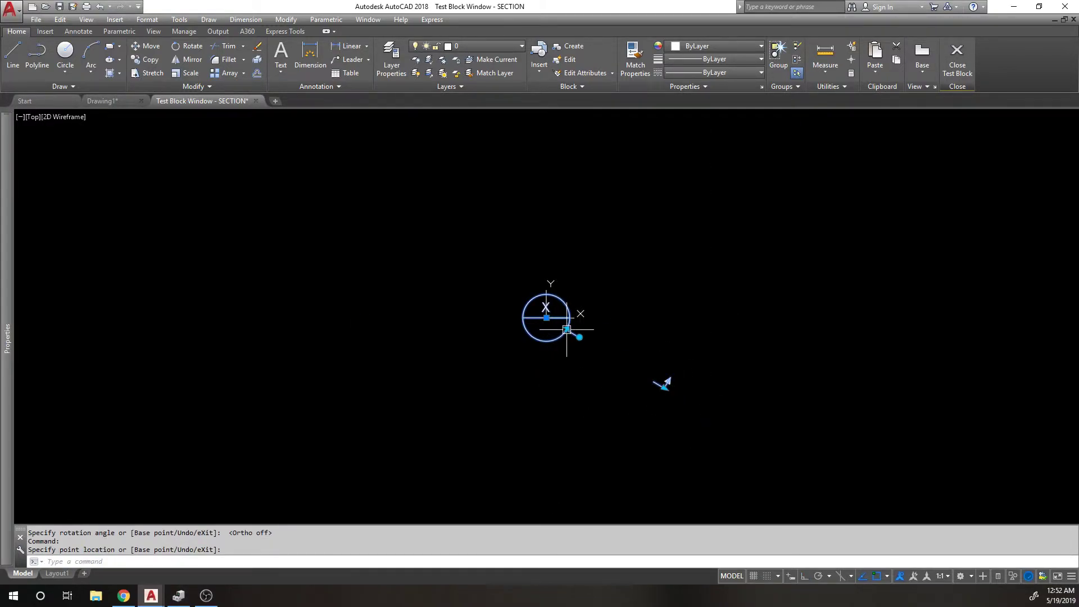
pyautogui.click(663, 383)
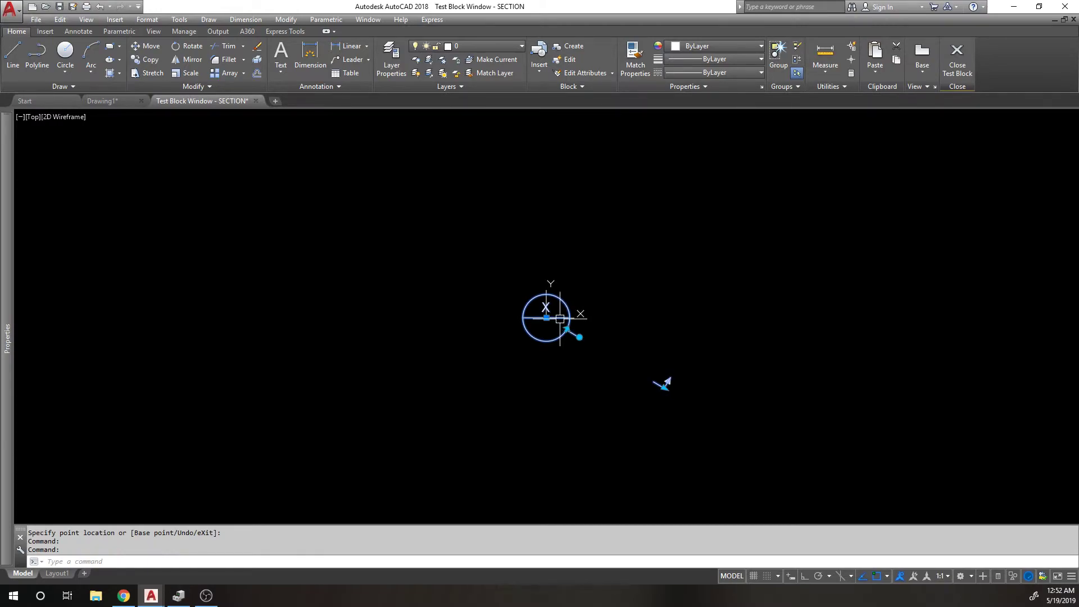